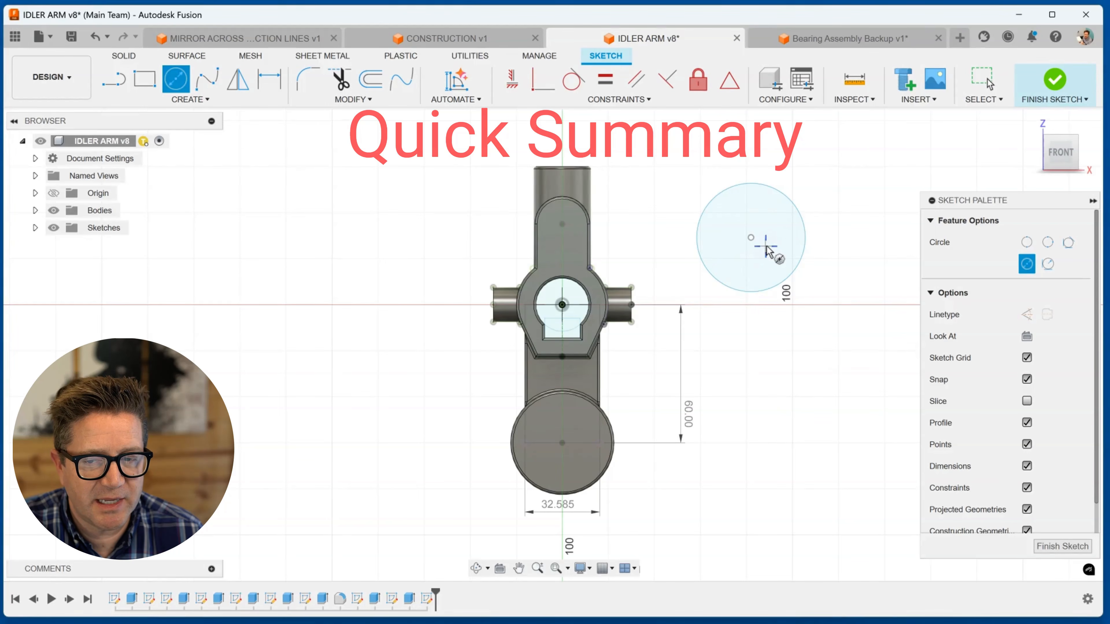
Hide the profile shading in the idler arm sketch and toggle the display of points, projected geometries and construction geometries.
click(1027, 423)
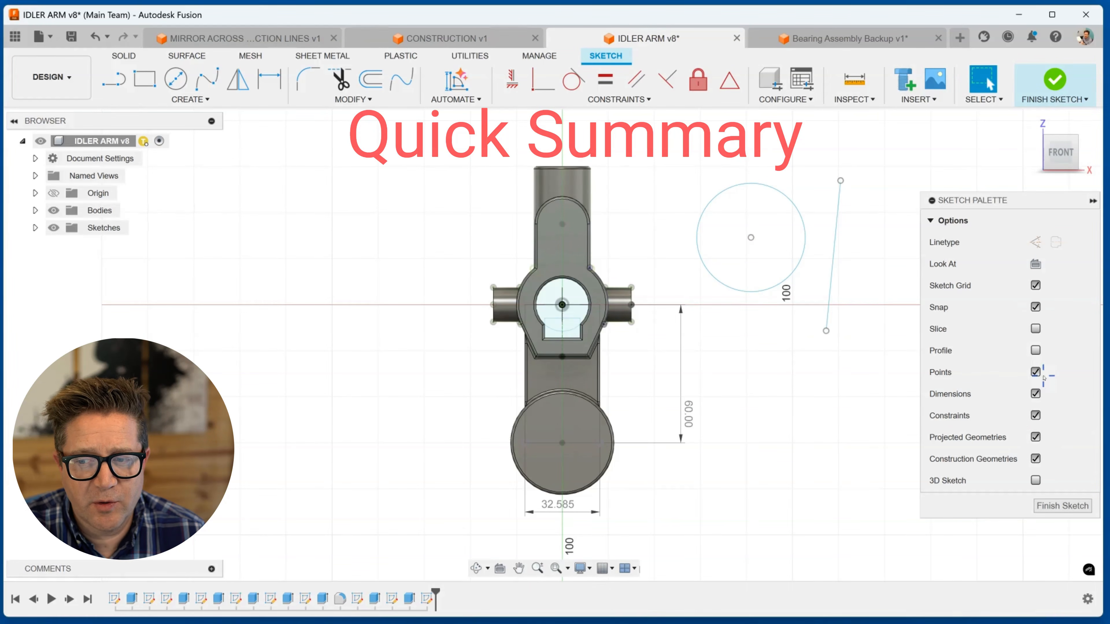
click(1035, 372)
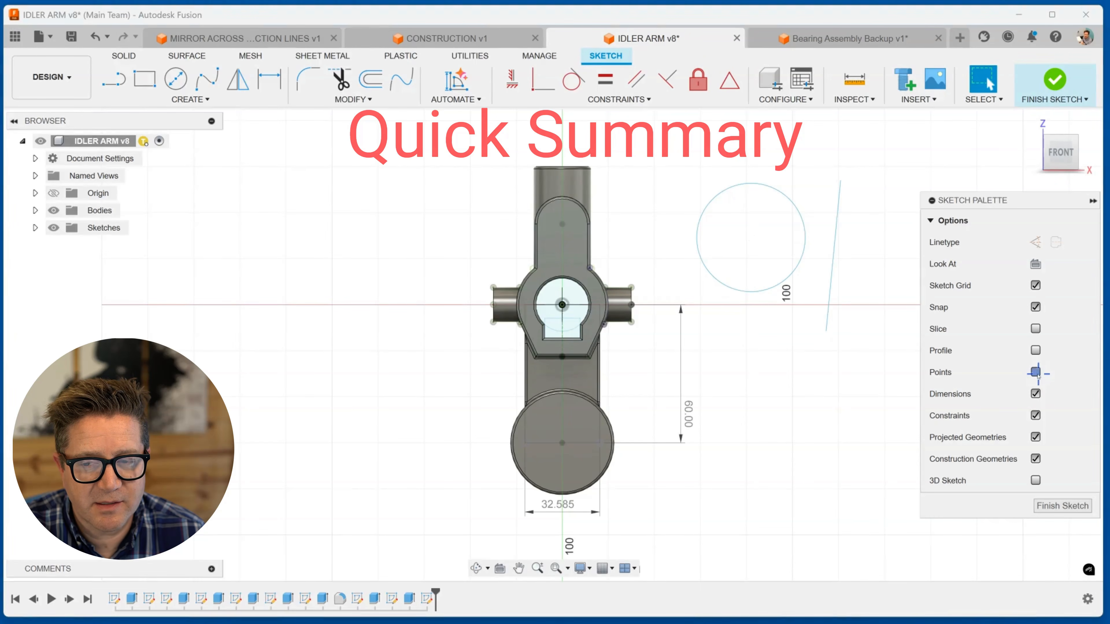
key(d)
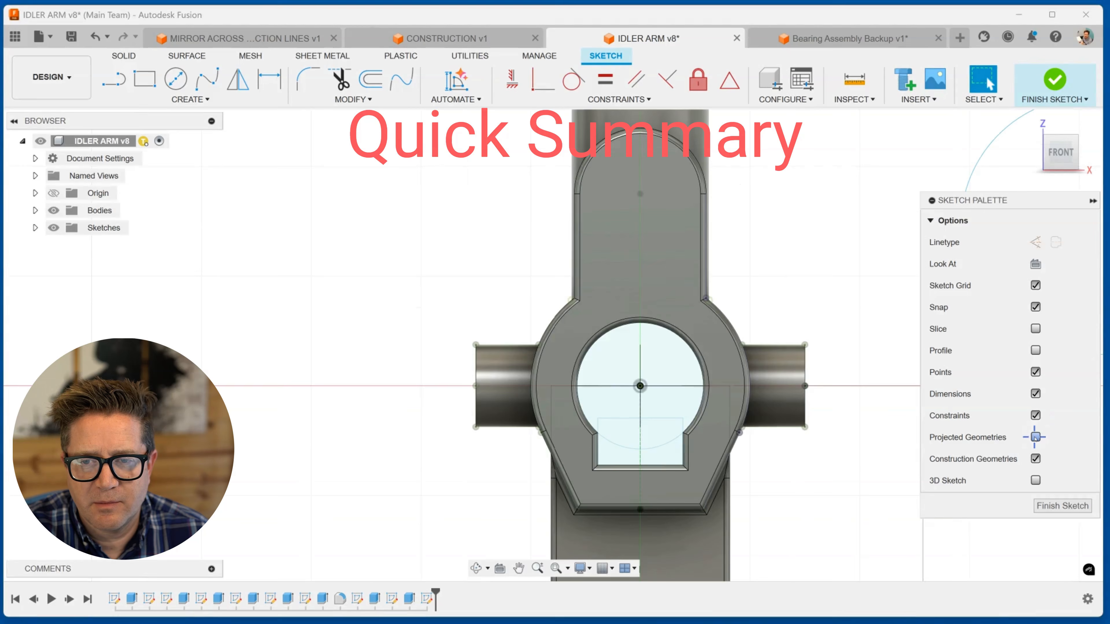
click(1035, 437)
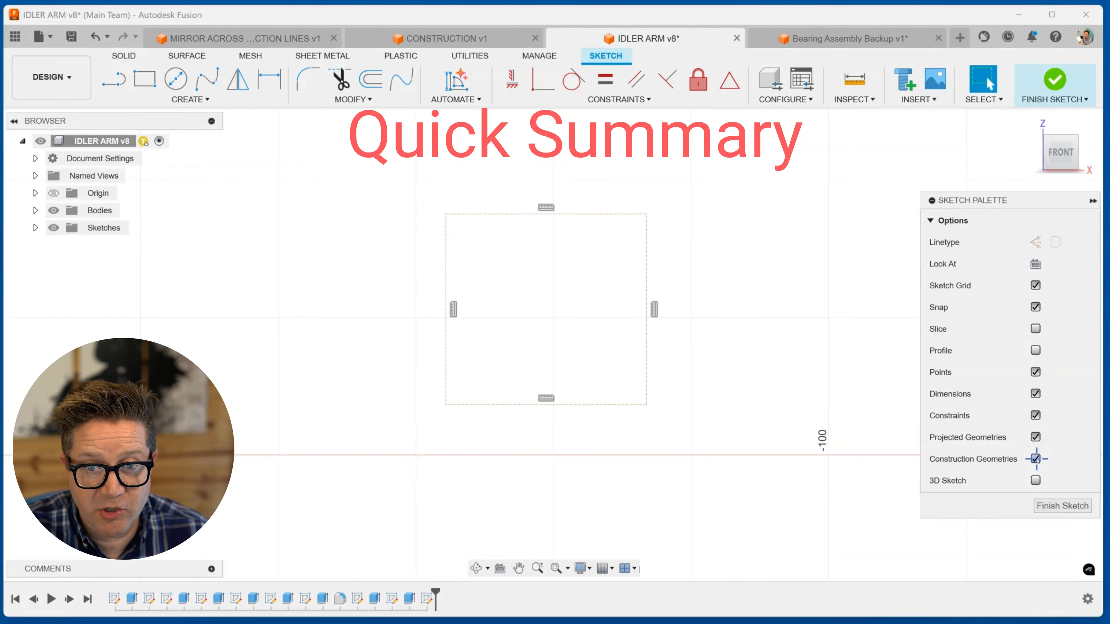
click(1034, 459)
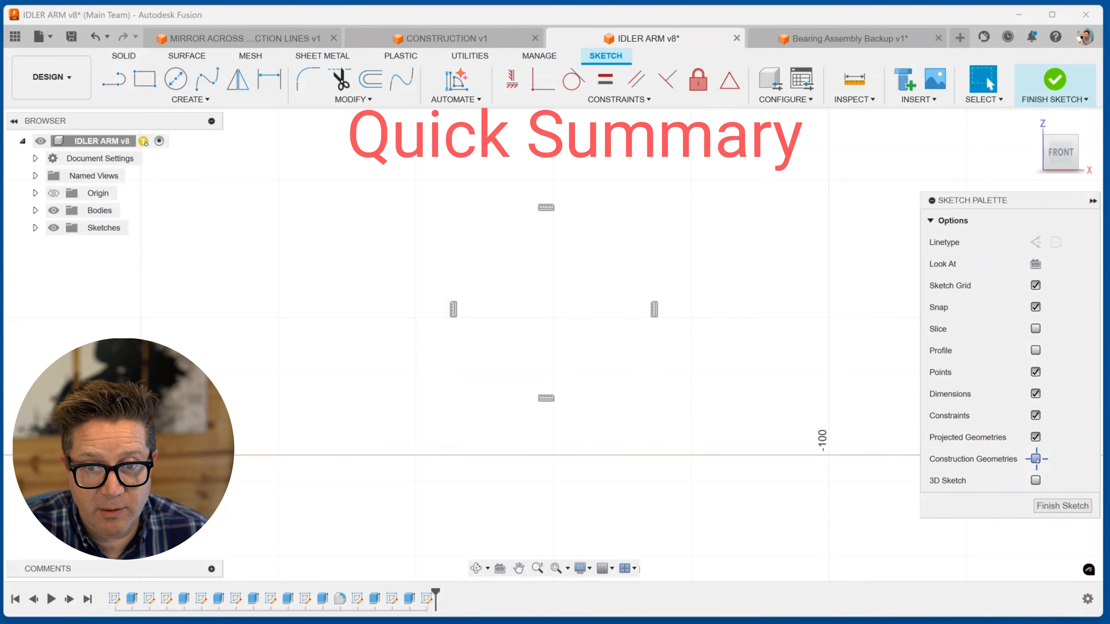
click(1035, 480)
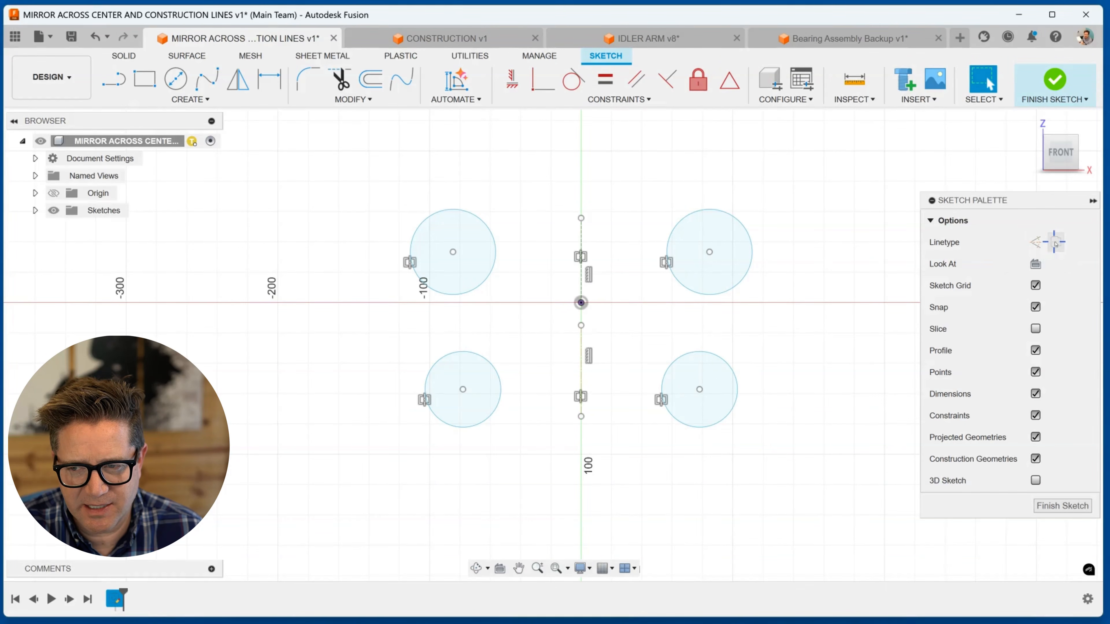
click(1036, 243)
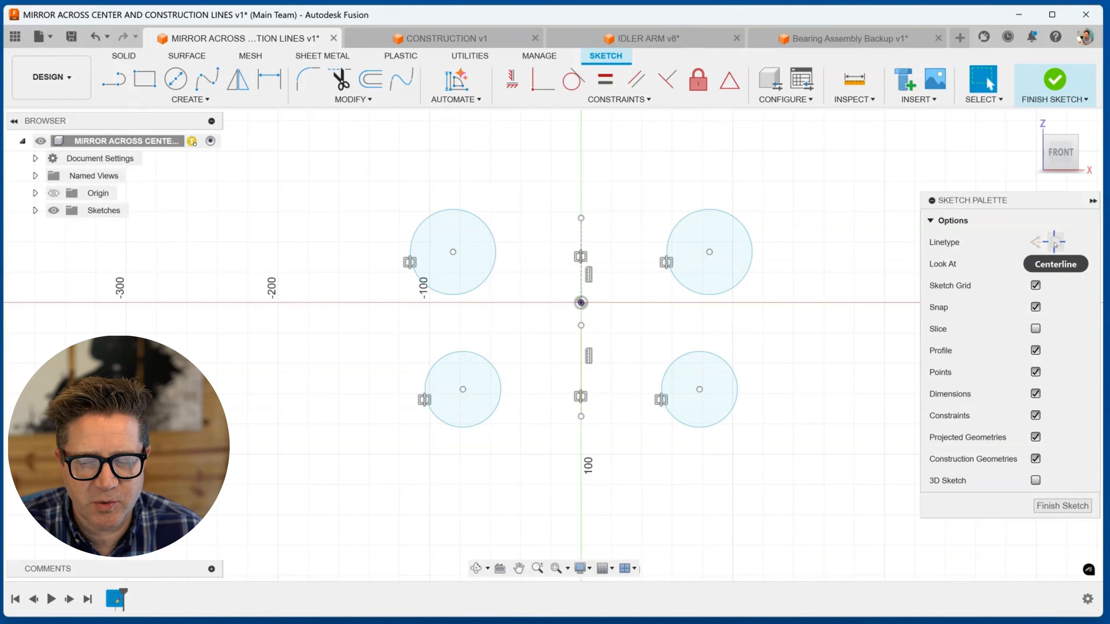
key(ctrl)
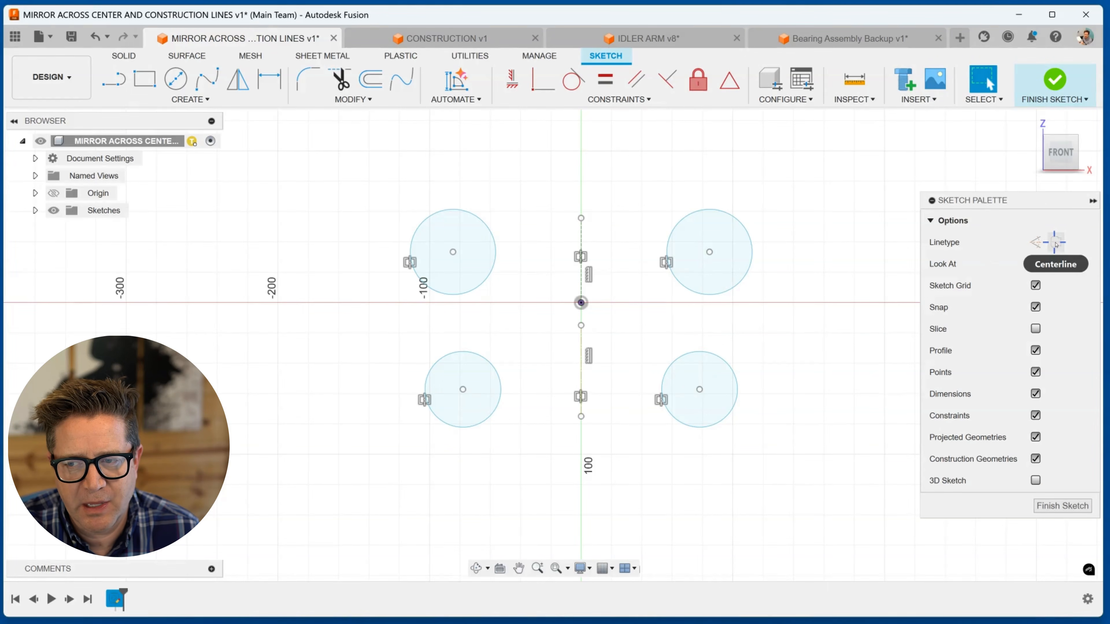
Delete the two mirrored circles on the negative X side of the mirror sketch.
scroll(621, 388, up, 2)
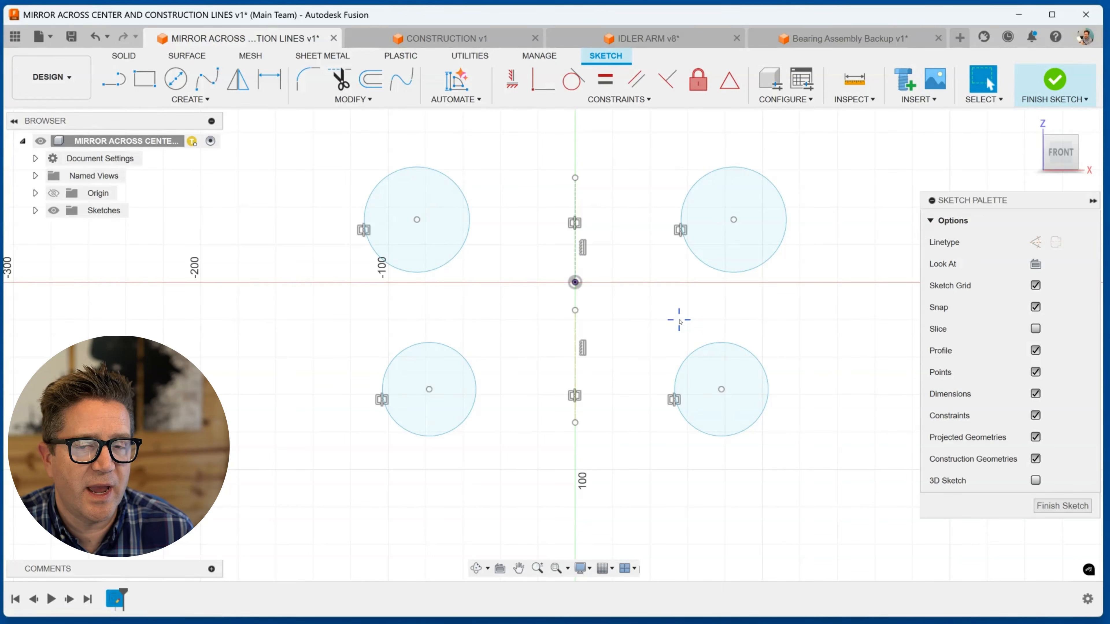
click(472, 213)
key(Delete)
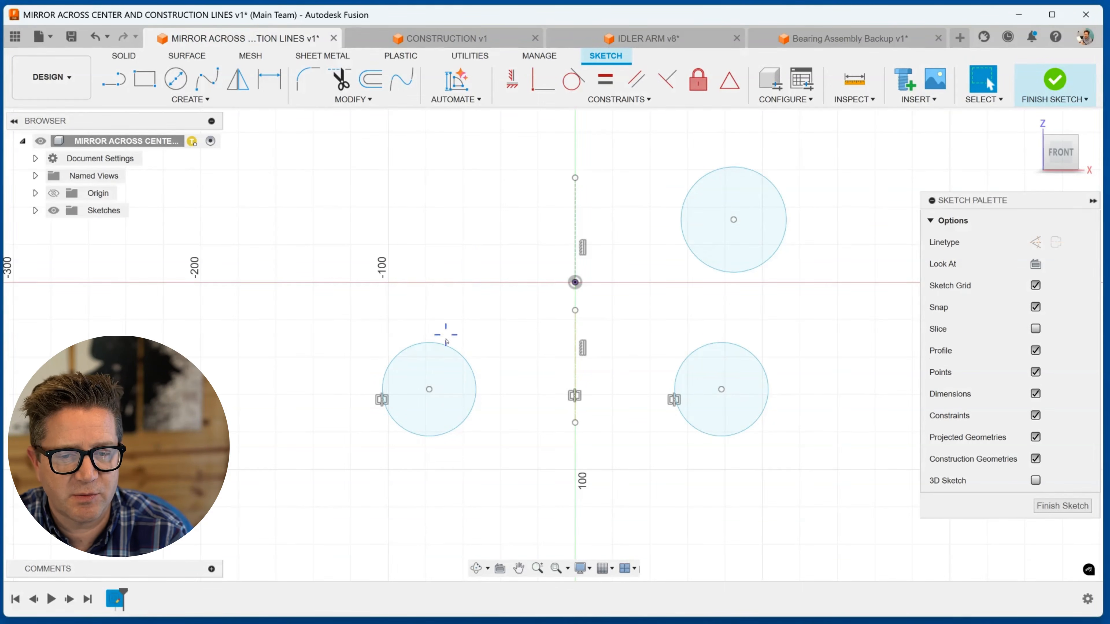
click(450, 350)
key(Delete)
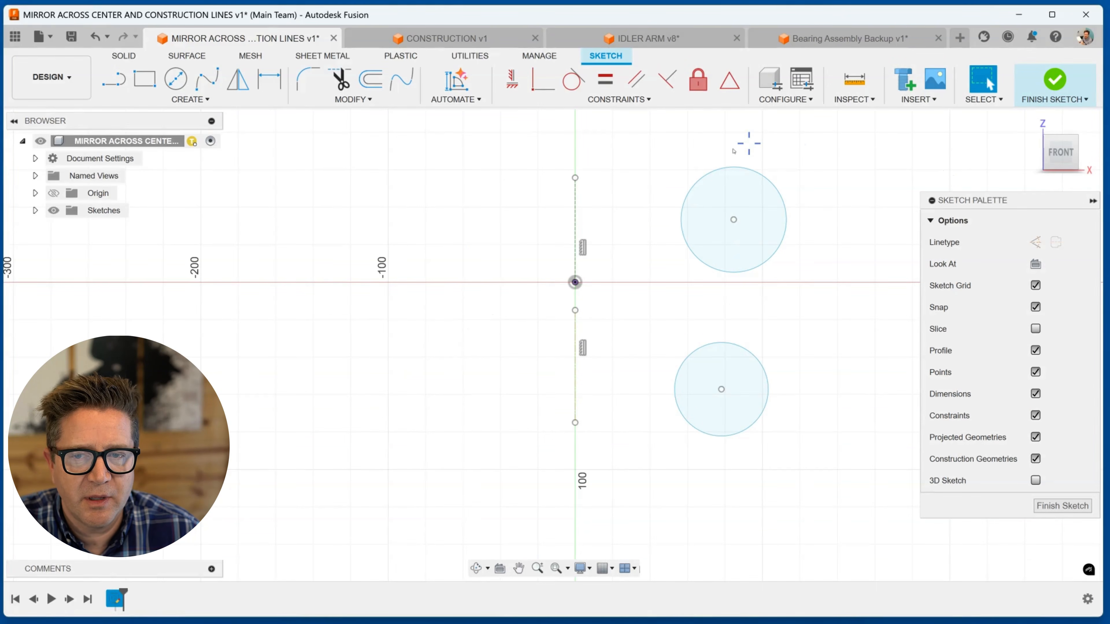
Mirror the upper circle across the upper vertical construction line, clearing the preselected mirror line first.
text(smirror)
key(Return)
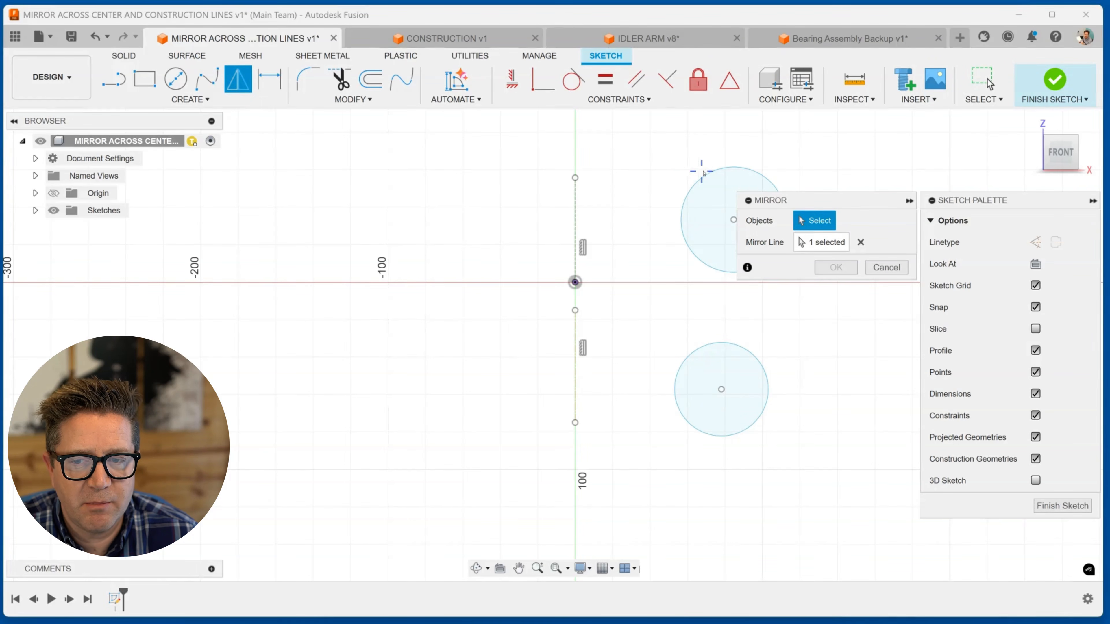
click(861, 242)
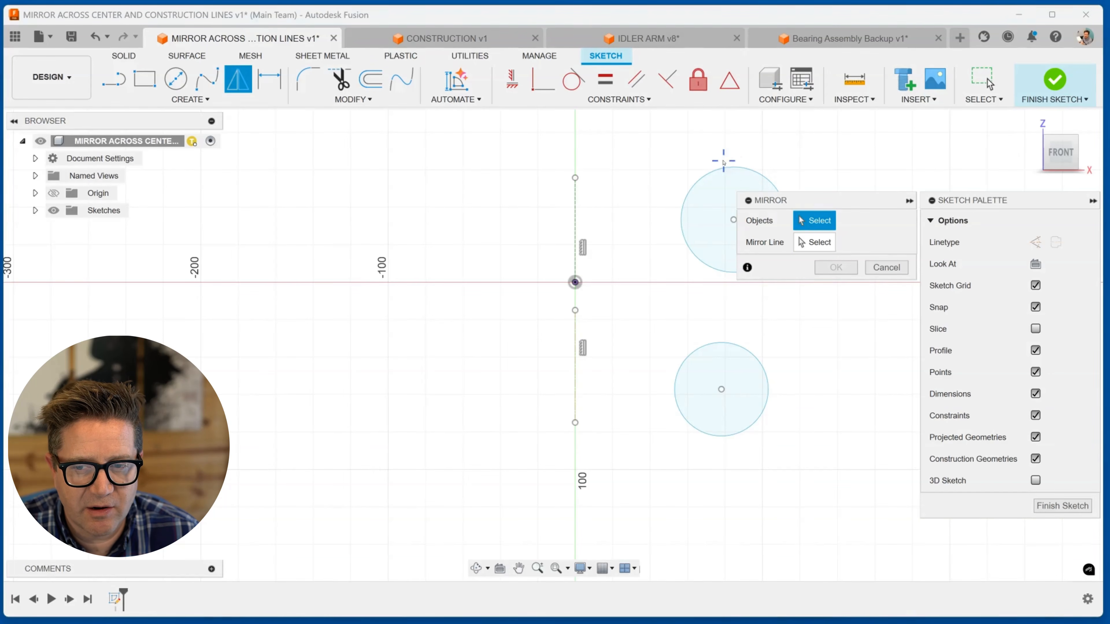
click(728, 168)
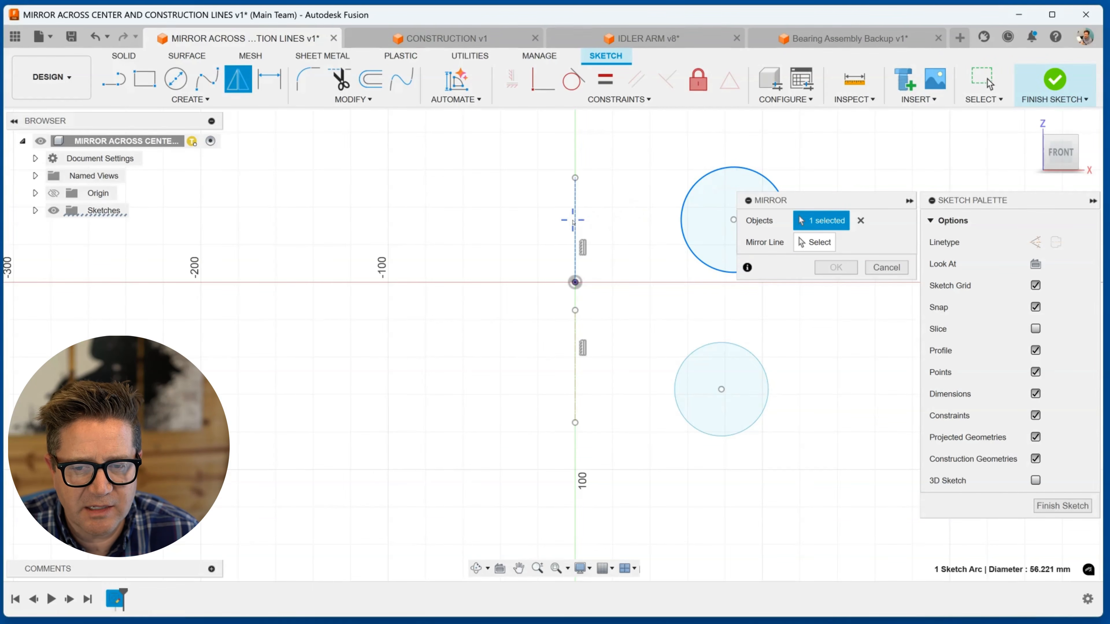
click(806, 243)
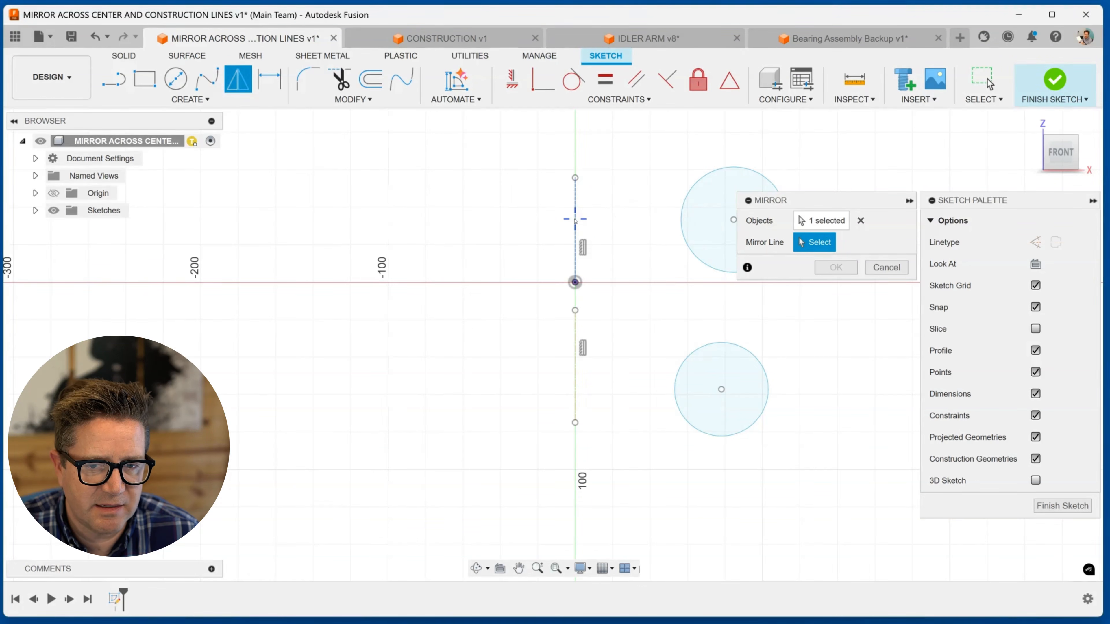
click(575, 219)
click(836, 267)
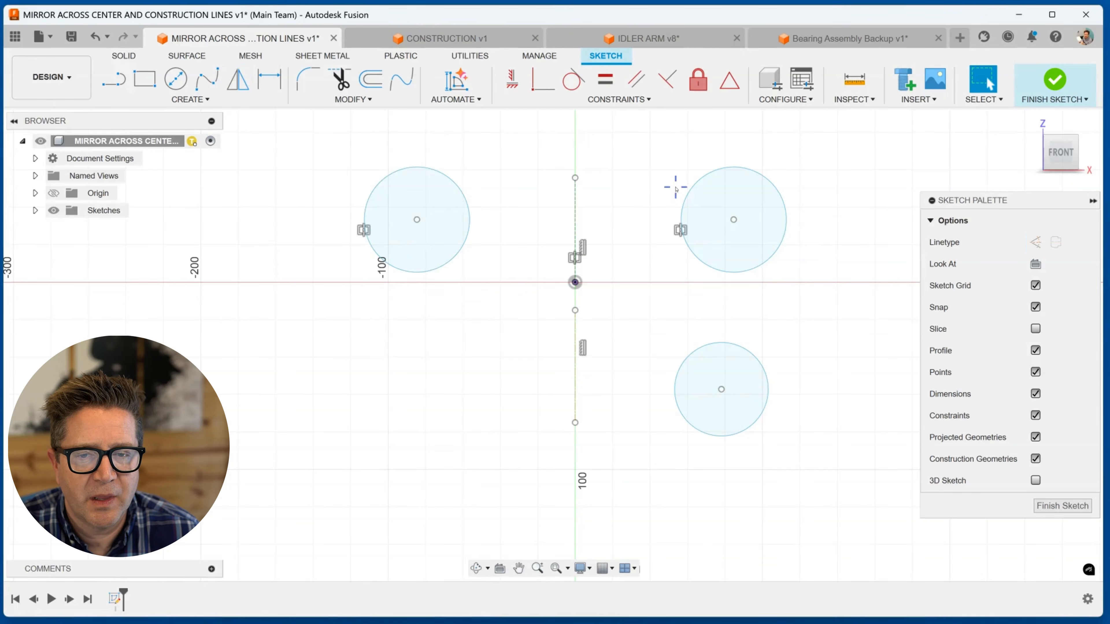
Try a diameter dimension between the upper original circle's center and the vertical construction line.
key(d)
click(733, 220)
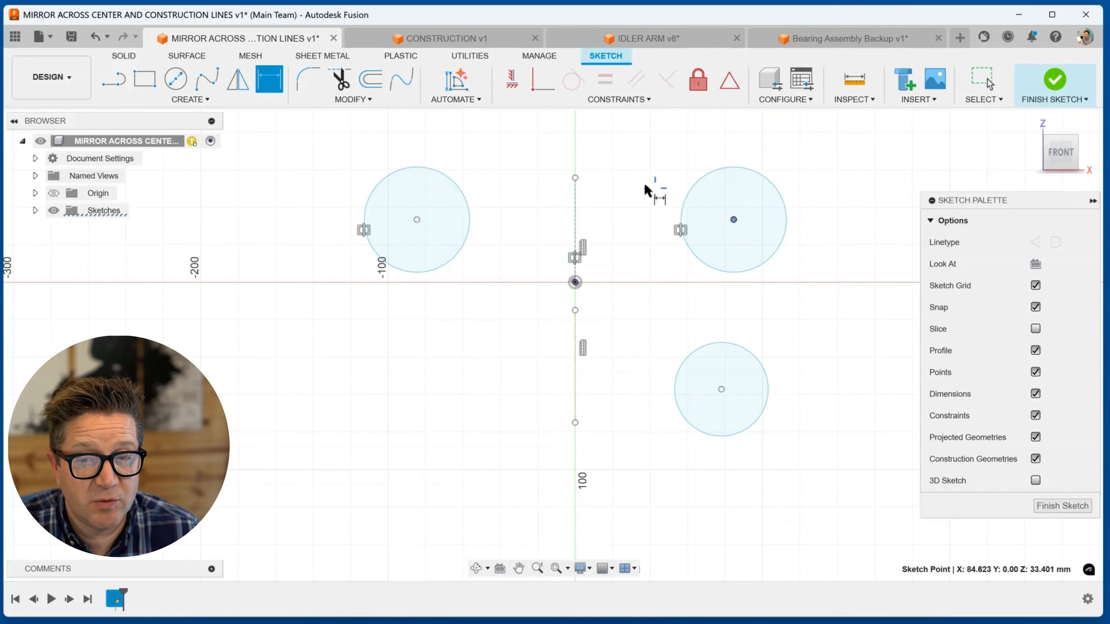
click(575, 209)
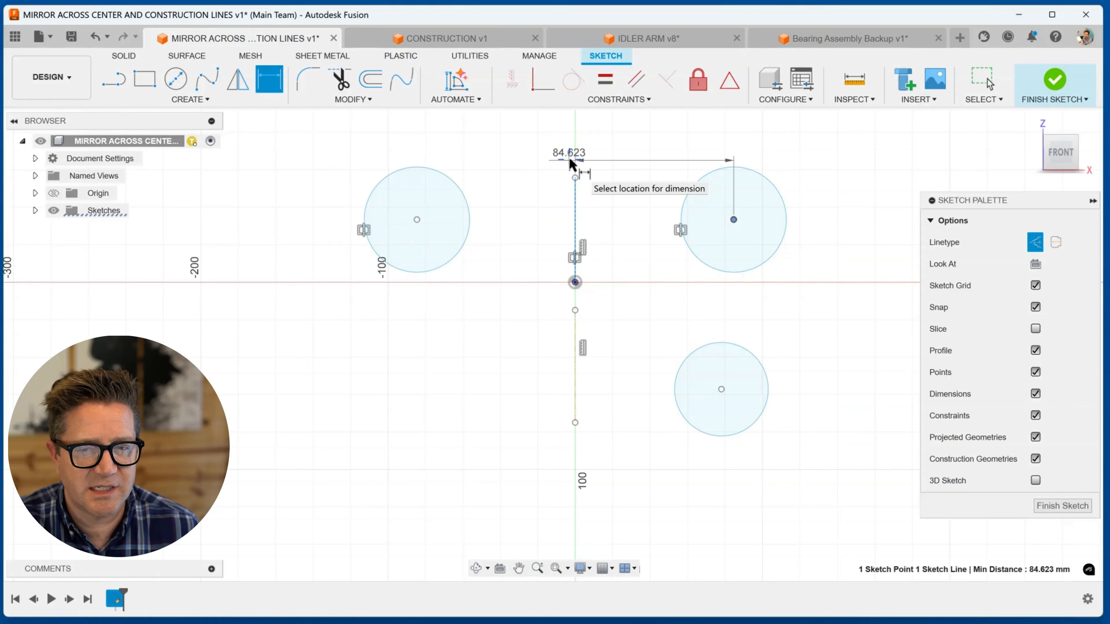
right_click(599, 157)
click(591, 252)
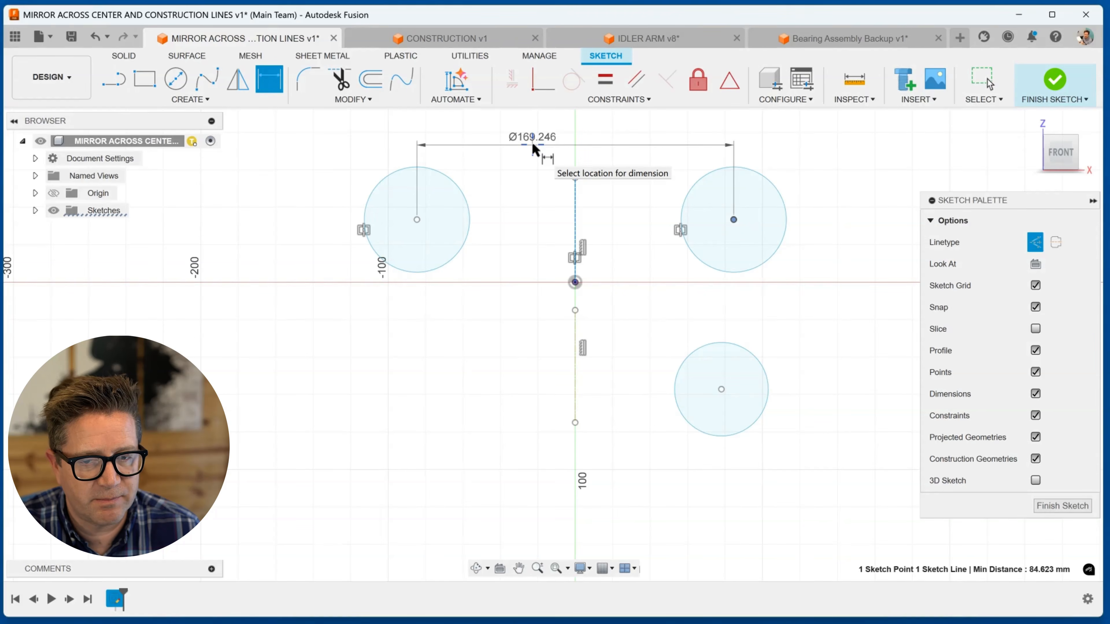
key(Escape)
Mirror the lower circle across the vertical centerline, using the preselected mirror line.
scroll(612, 323, up, 3)
scroll(626, 357, down, 3)
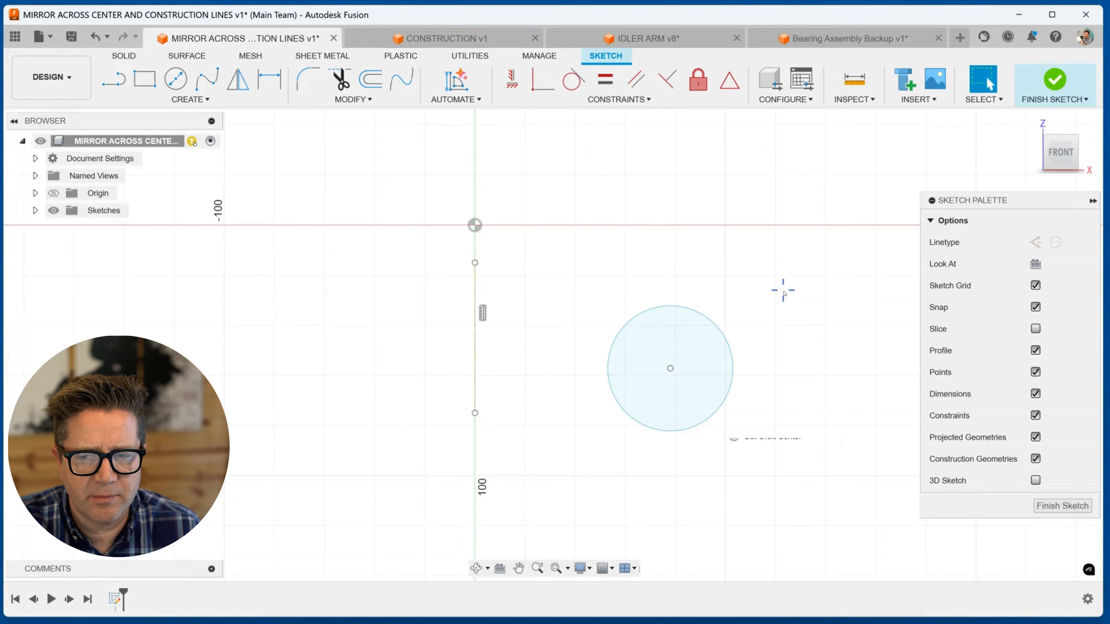
key(m)
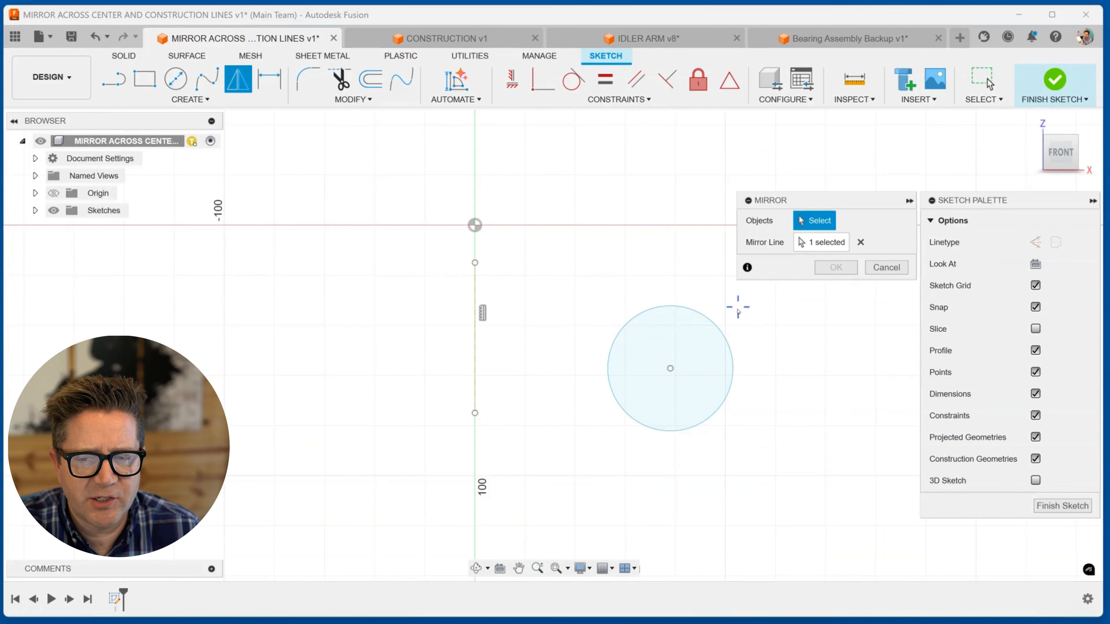
click(726, 337)
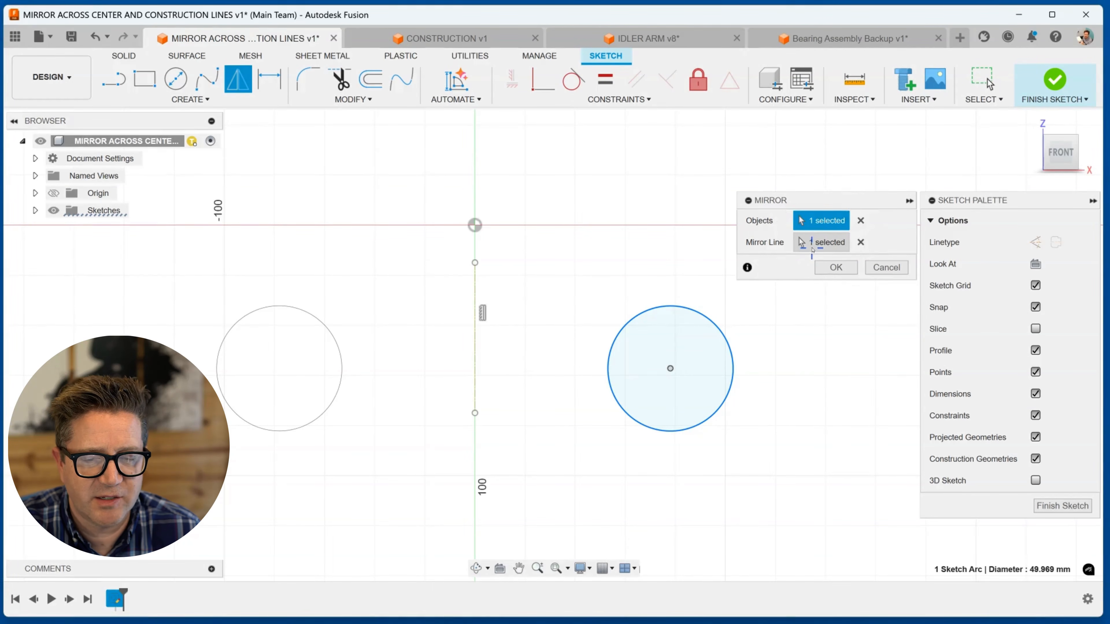
click(824, 272)
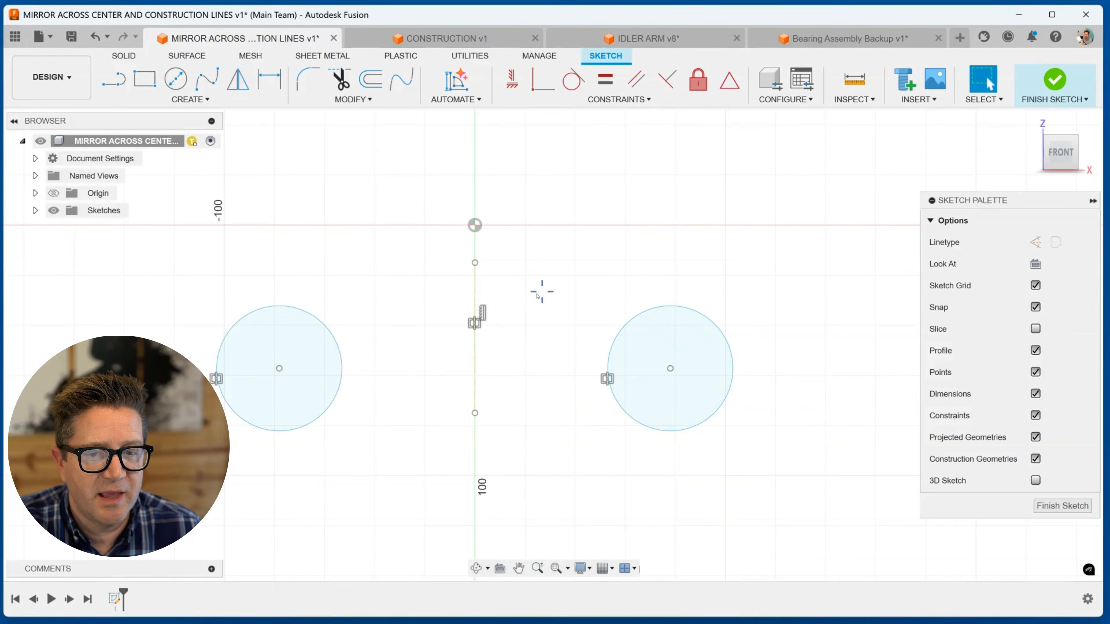
Try to dimension from the lower original circle's center to the vertical centerline.
key(d)
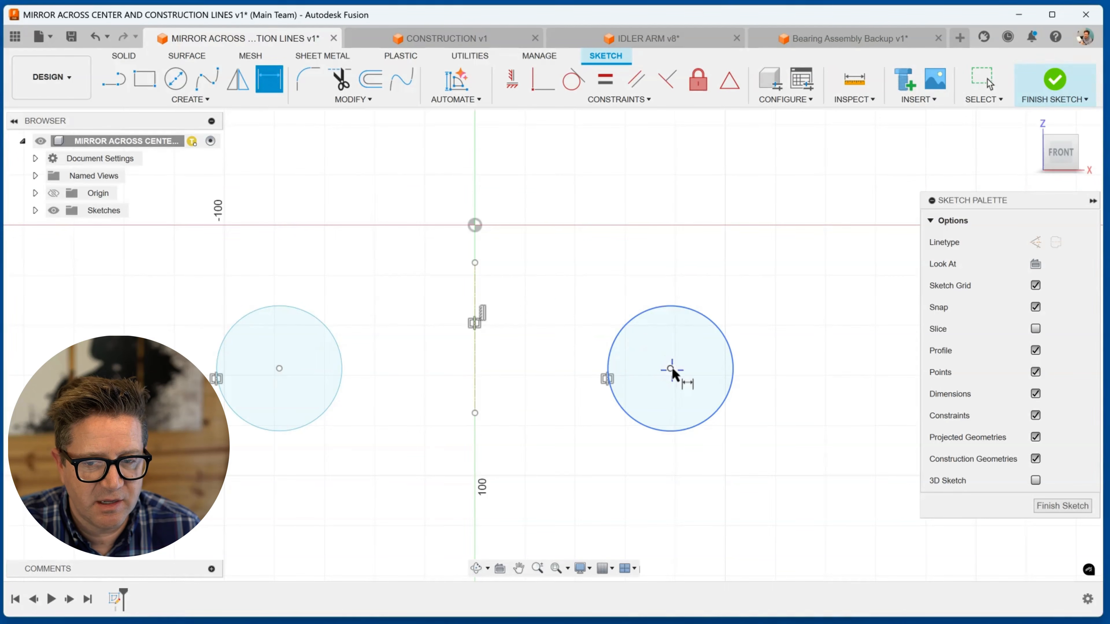
click(670, 368)
click(476, 361)
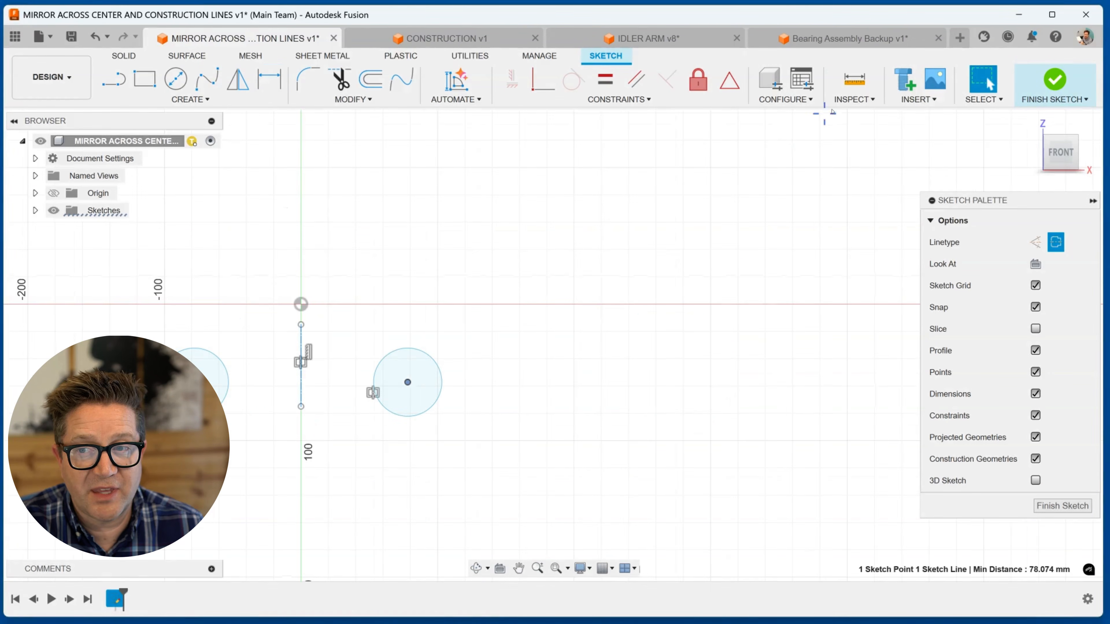
Create a new design and start a sketch on the front plane.
click(959, 38)
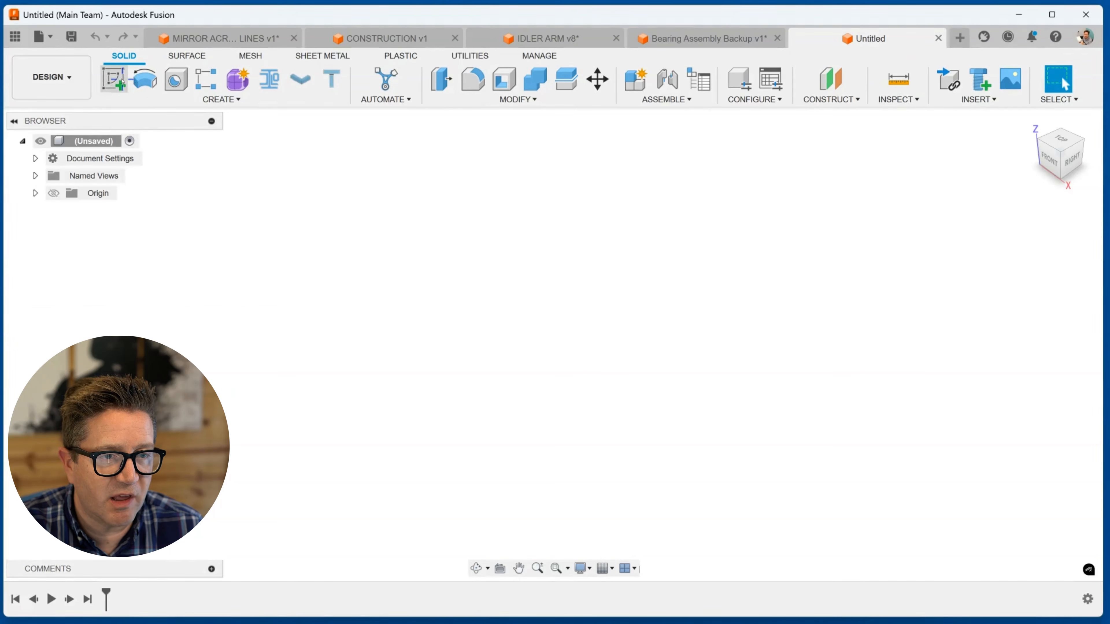
click(584, 322)
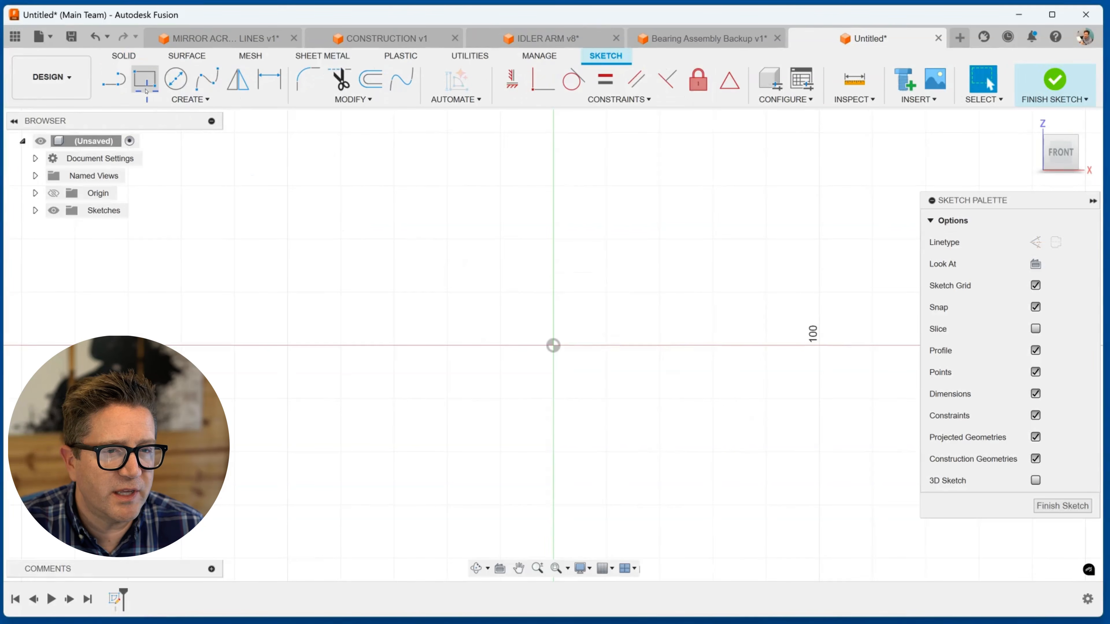
Sketch a two-point rectangle around the origin and convert its four sides to construction lines.
click(141, 82)
click(402, 198)
click(699, 472)
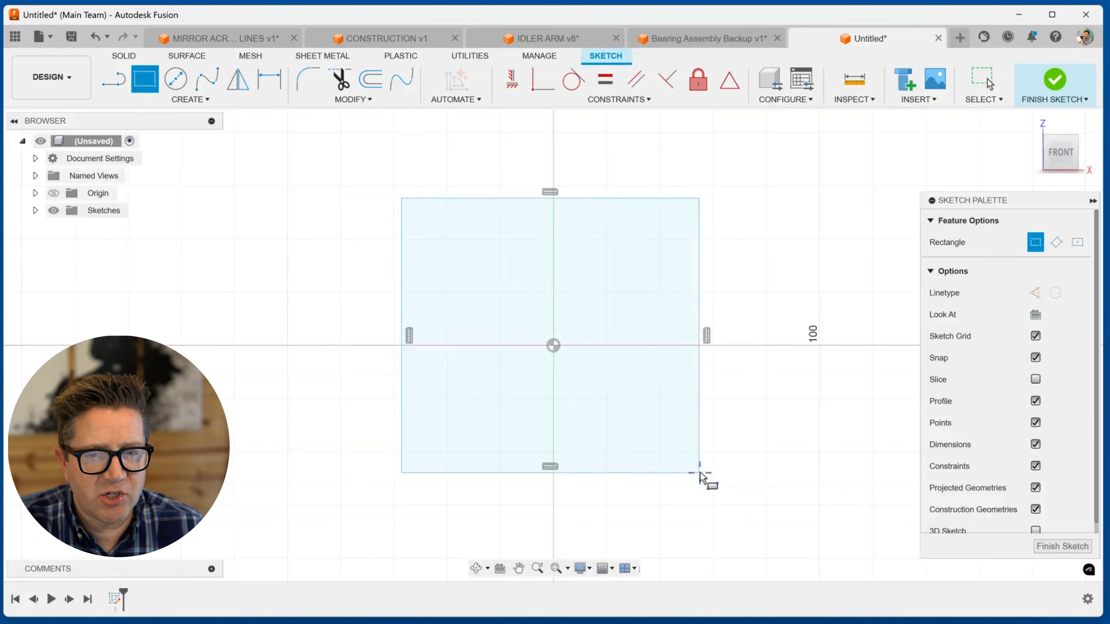
key(Escape)
double_click(699, 379)
key(x)
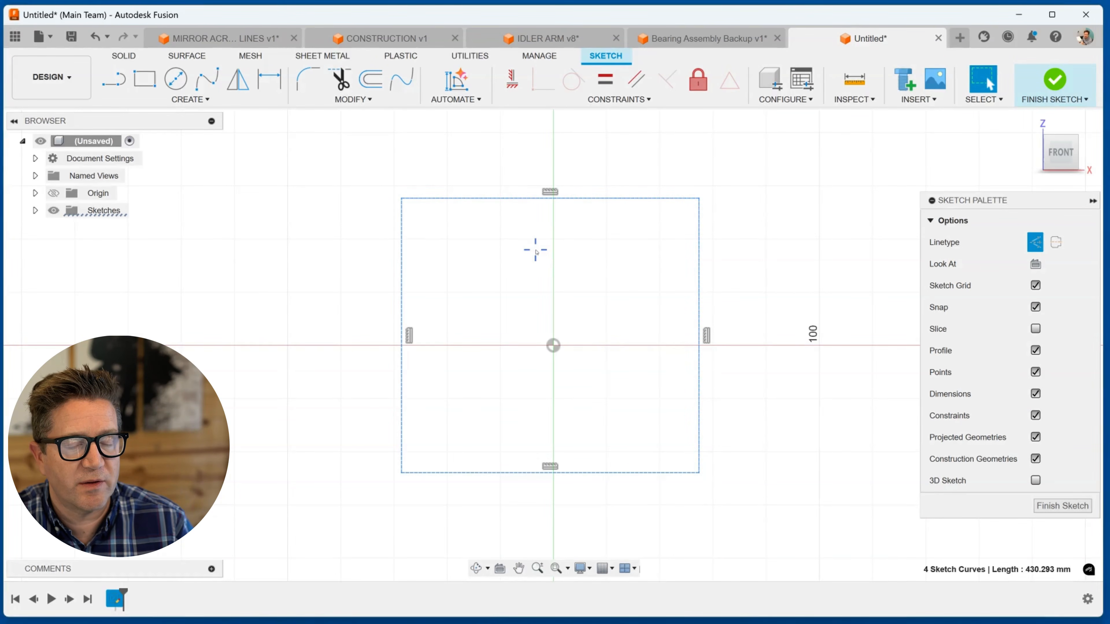
Try to extrude the construction-line rectangle.
shift+middle_drag(558, 249, 533, 268)
key(e)
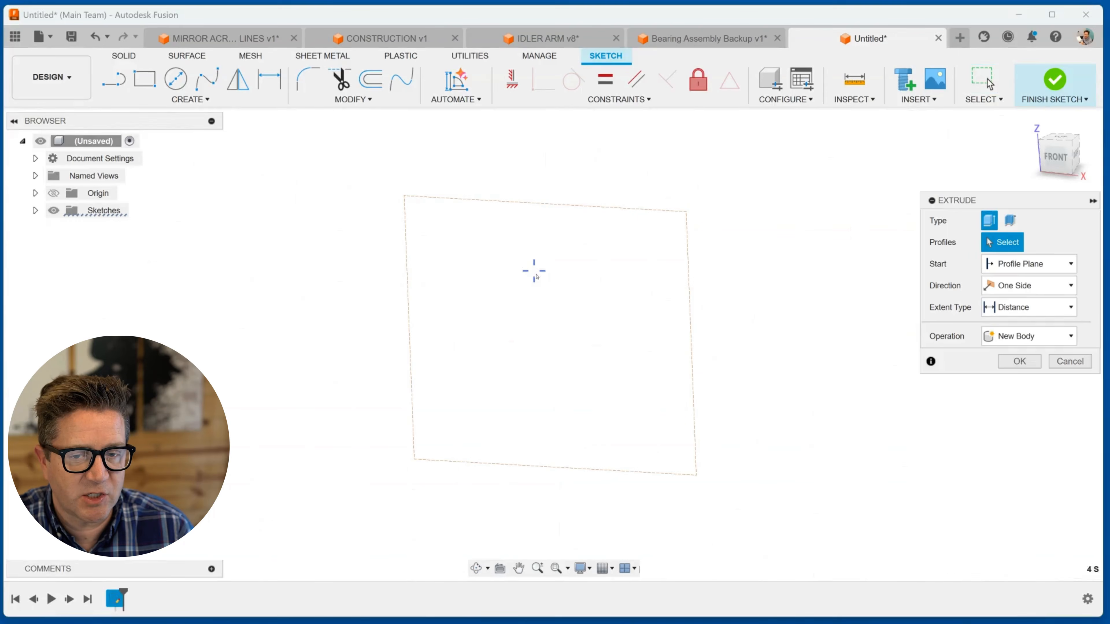
key(Escape)
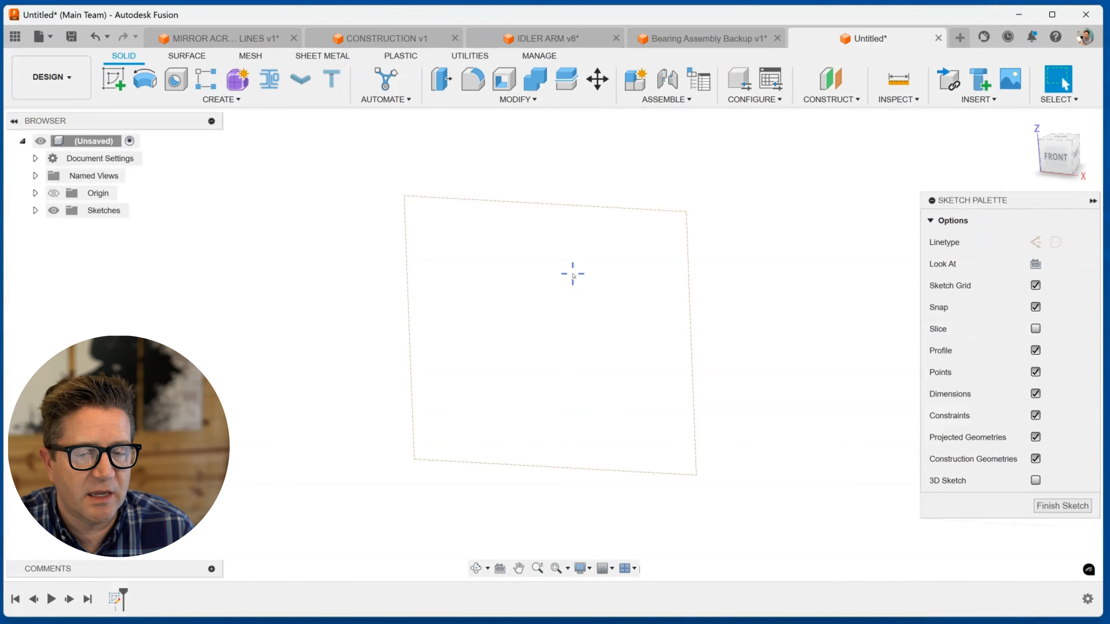
Sketch a center diameter circle about 230 mm across on the negative X side of the construction rectangle.
scroll(572, 274, down, 3)
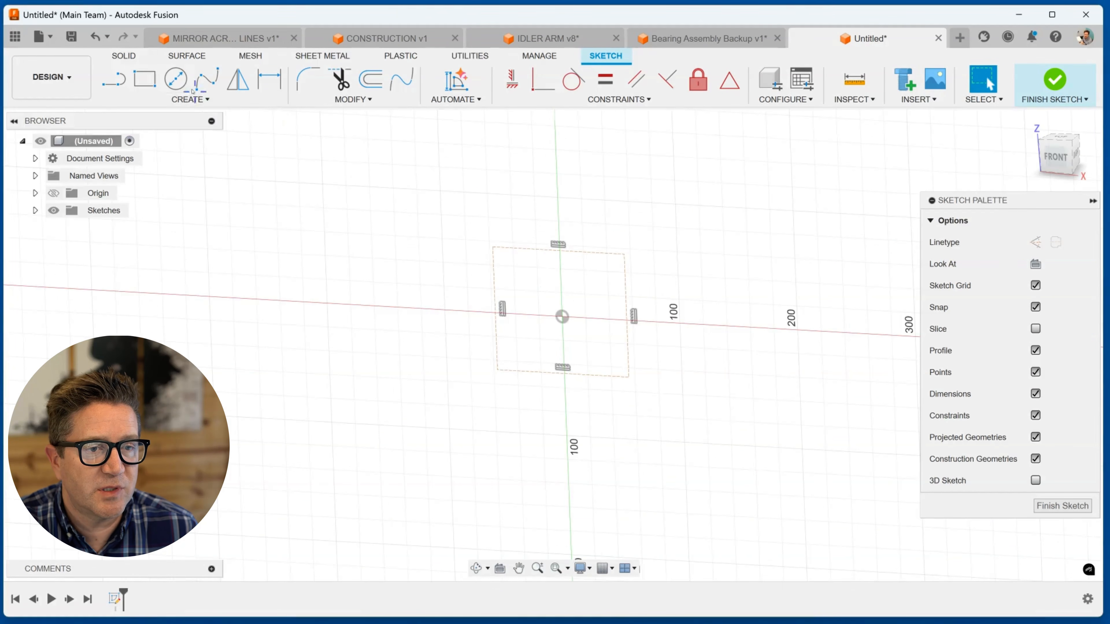
click(176, 79)
click(292, 285)
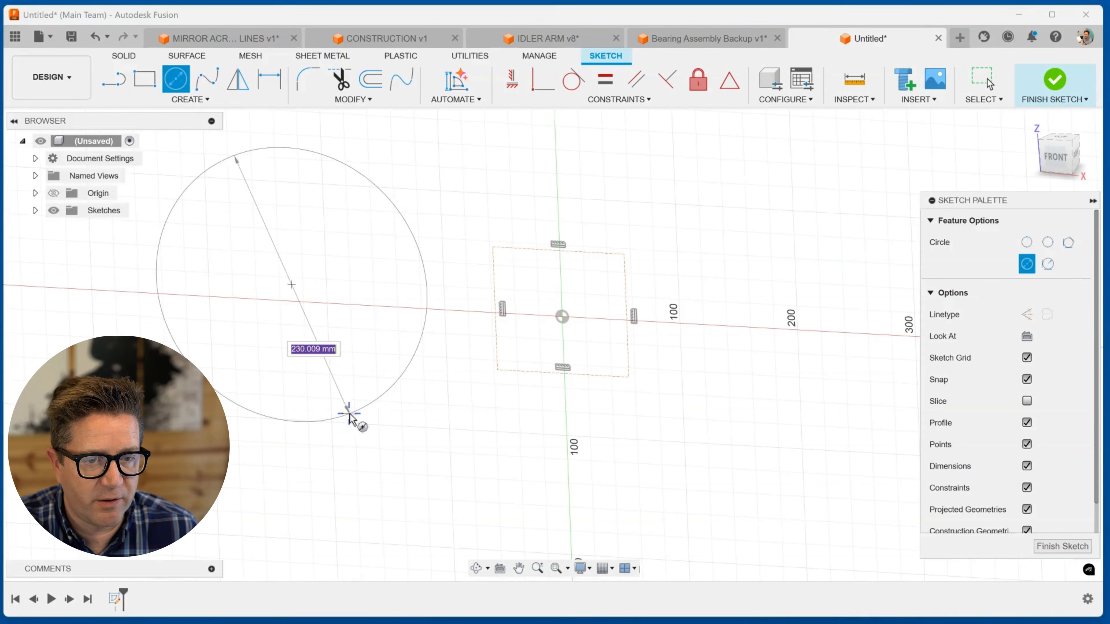
click(357, 418)
key(Escape)
scroll(377, 285, up, 1)
middle_drag(377, 285, 453, 333)
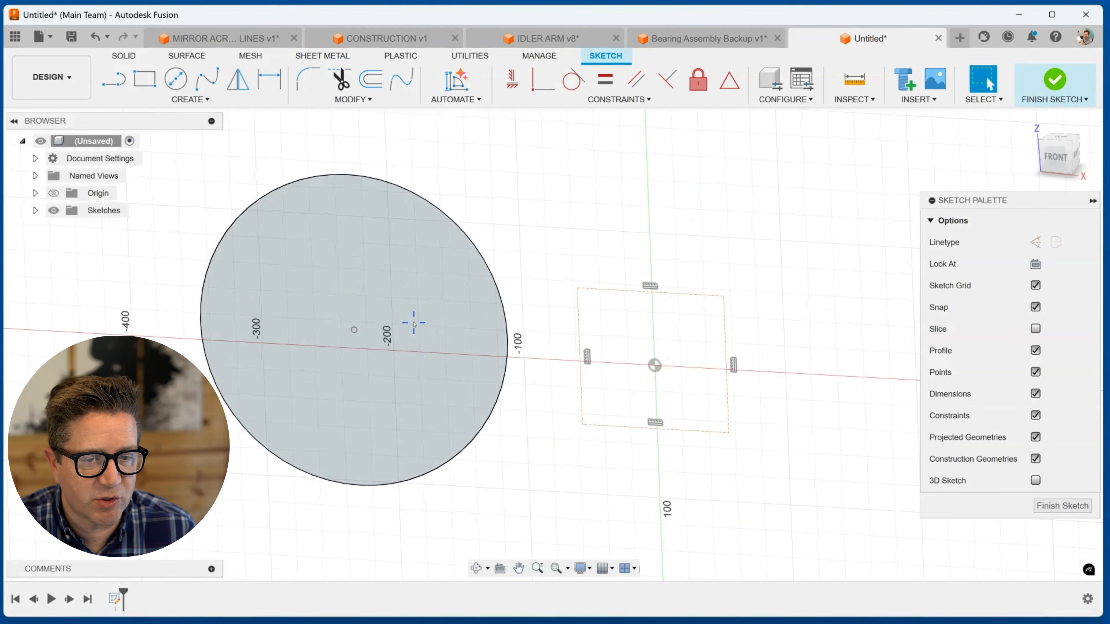
Sketch a diagonal line about 330 mm long across the circle, with both ends extending beyond its edge.
click(114, 79)
click(249, 139)
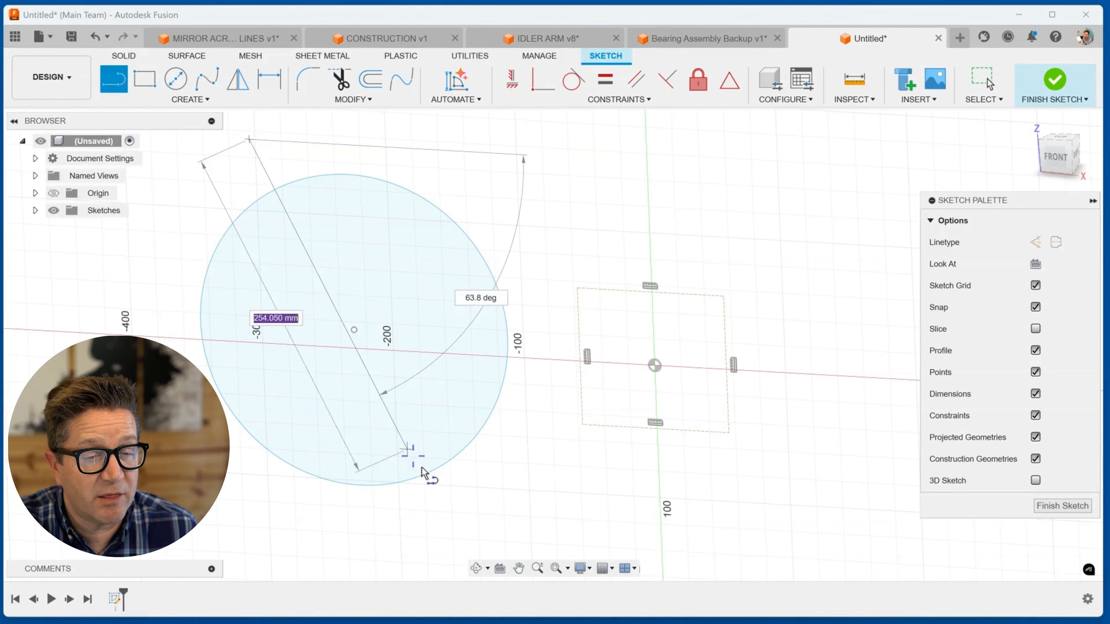
click(480, 527)
key(Escape)
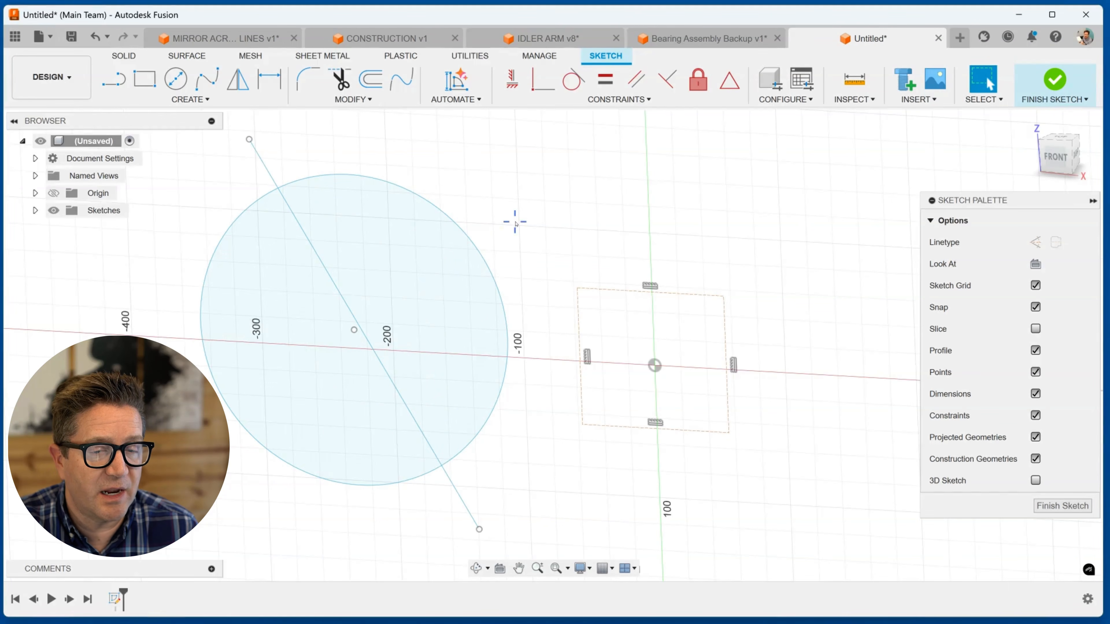
Try to extrude both halves of the circle divided by the diagonal line.
key(e)
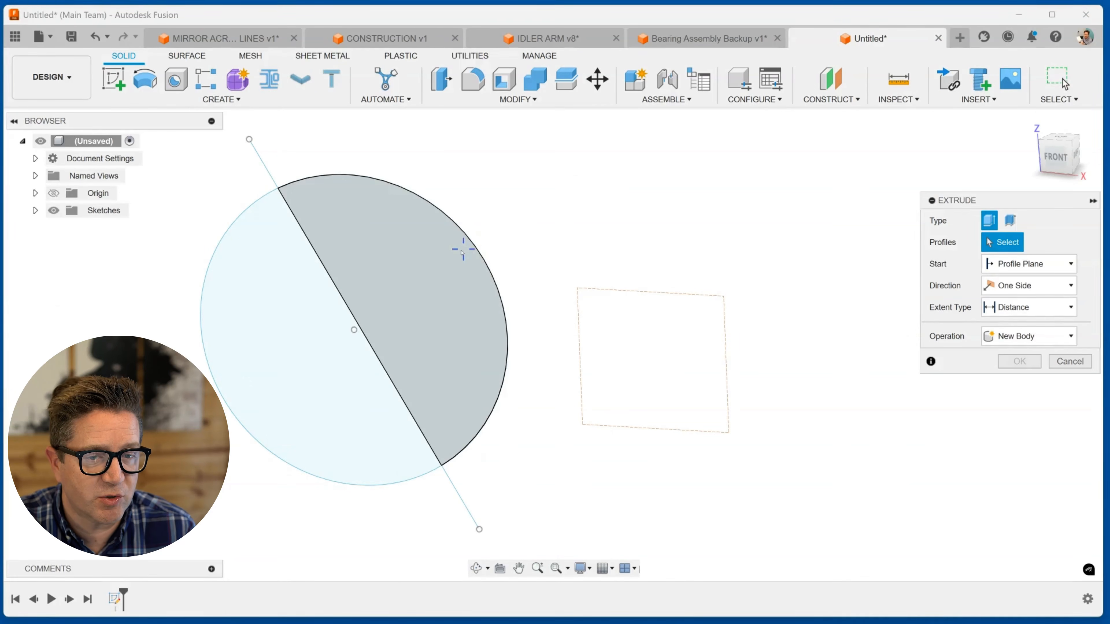
click(426, 286)
click(326, 316)
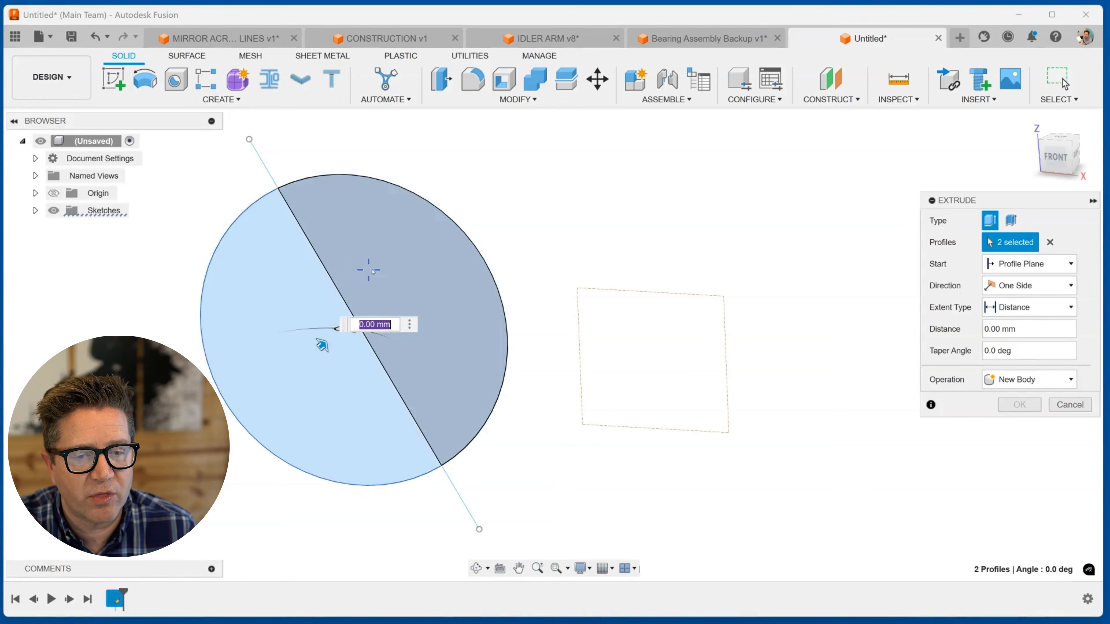
key(Escape)
Shift the diagonal line slightly toward the negative X side and change its linetype to centerline and to construction.
mouse_move(479, 257)
shift+middle_down()
mouse_move(454, 265)
mouse_move(456, 295)
shift+middle_up()
scroll(457, 296, down, 2)
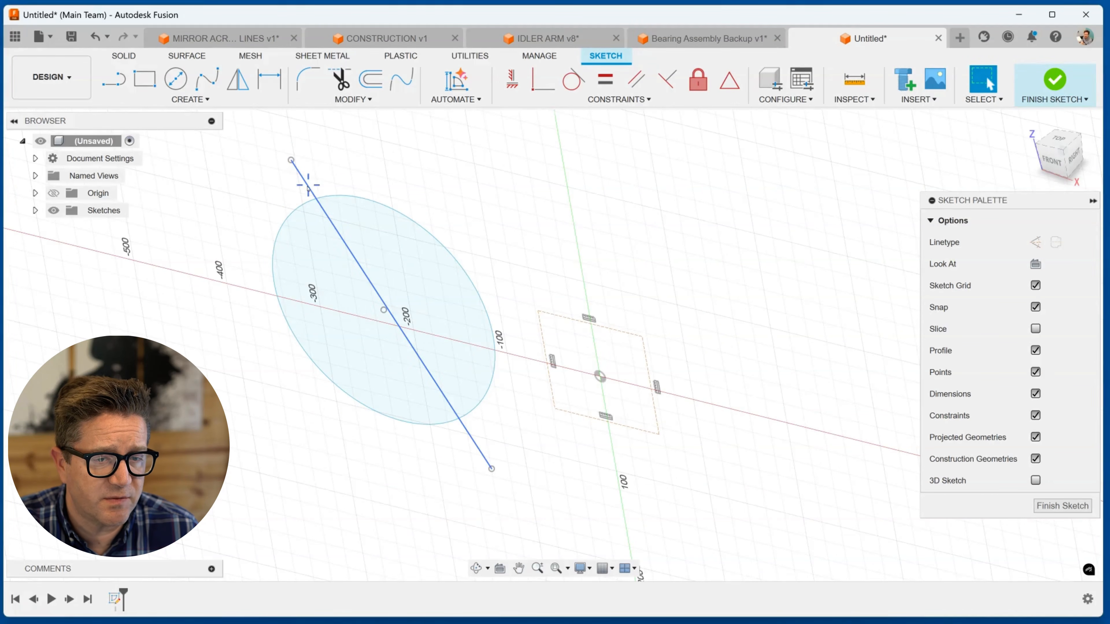
drag(308, 185, 287, 198)
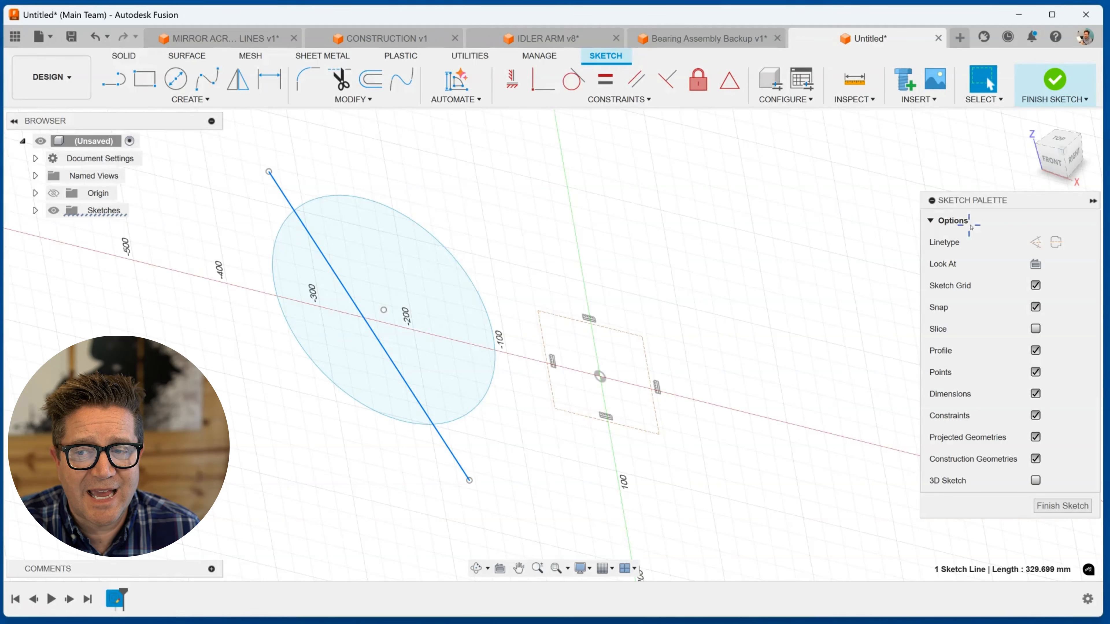
click(1056, 242)
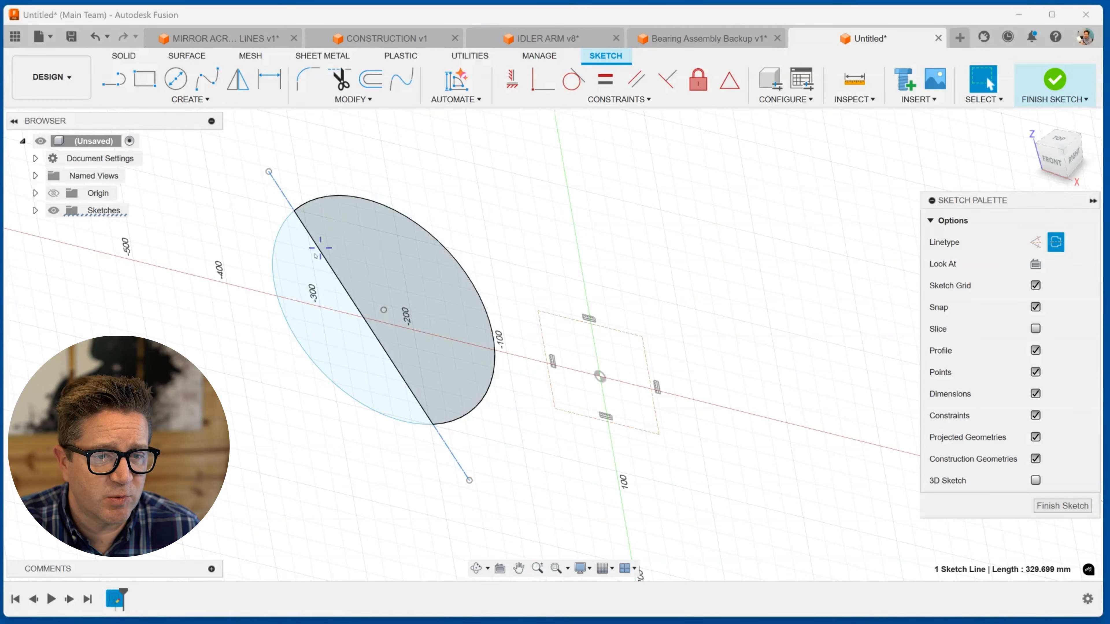
click(1034, 241)
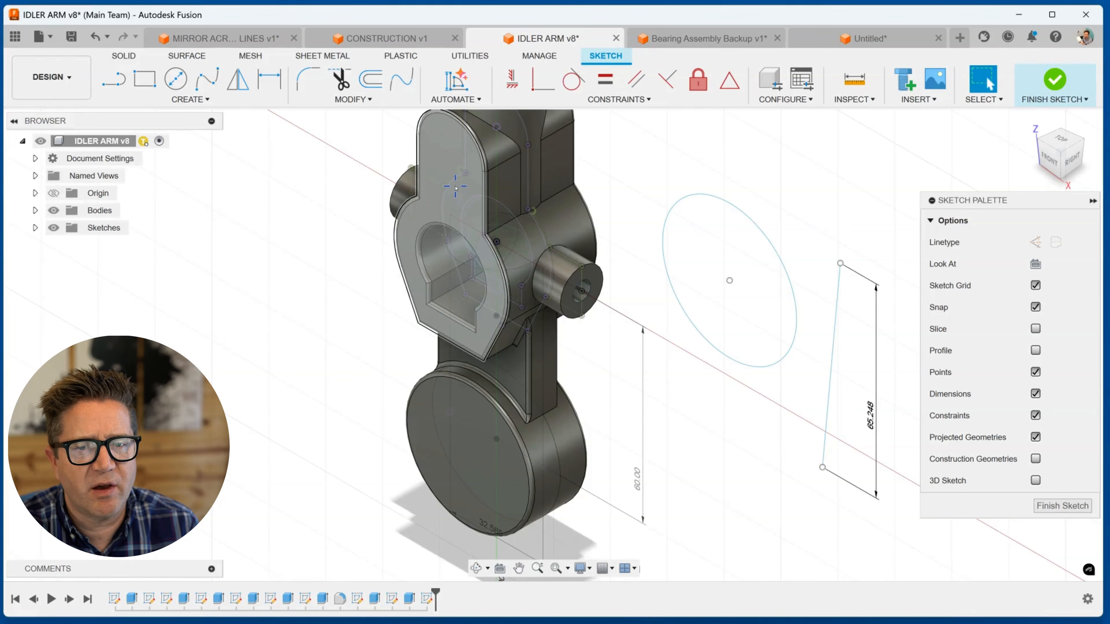
key(s)
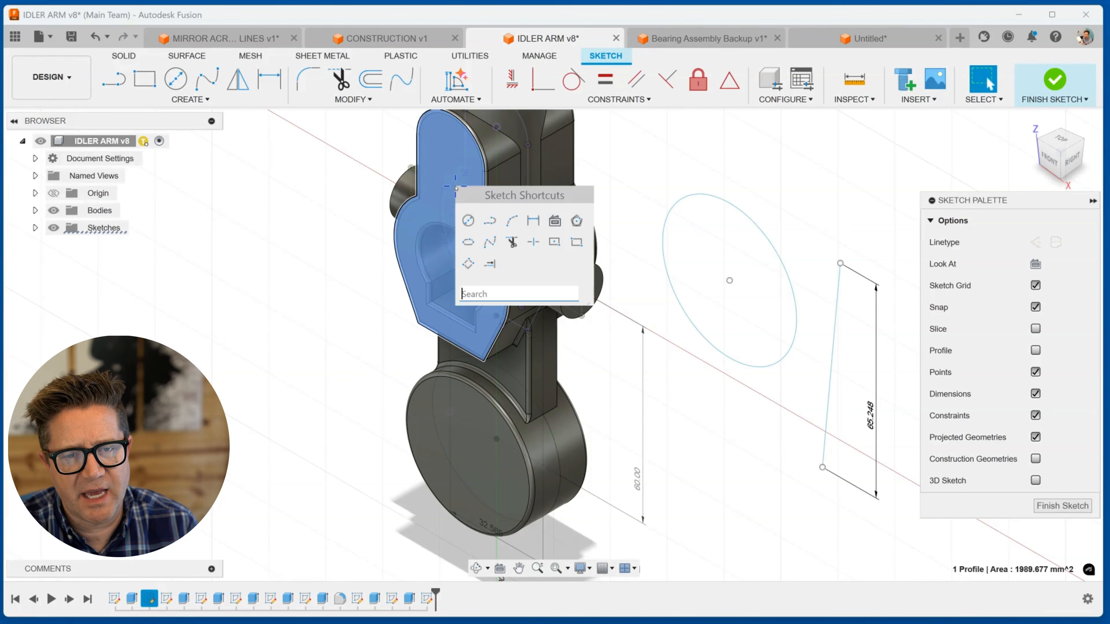
click(459, 176)
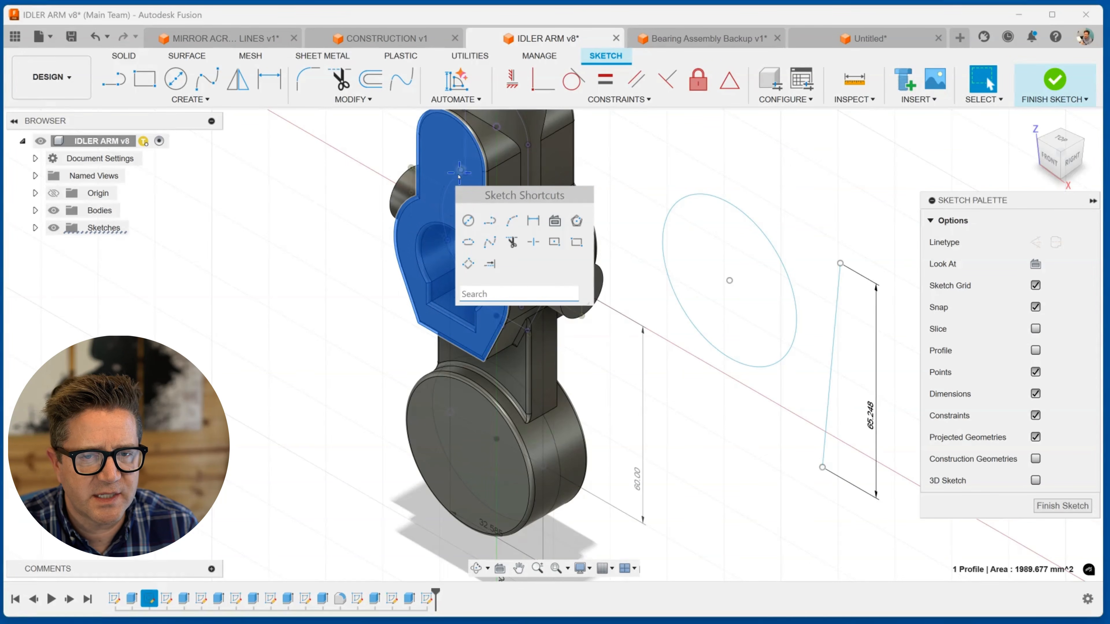
click(468, 220)
click(325, 237)
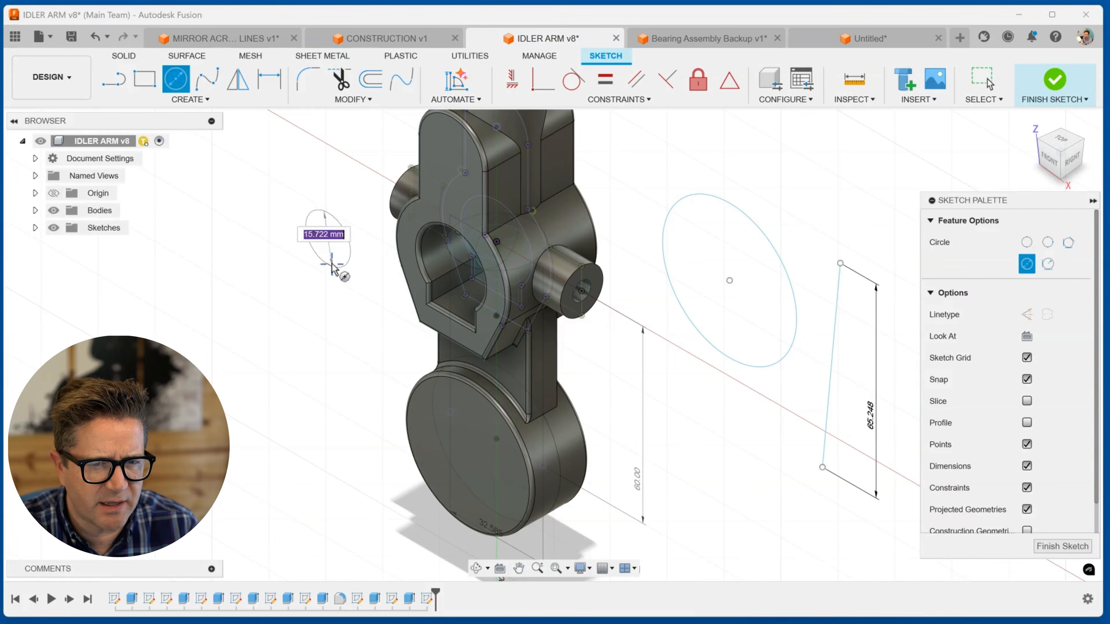
shift+middle_drag(332, 261, 306, 257)
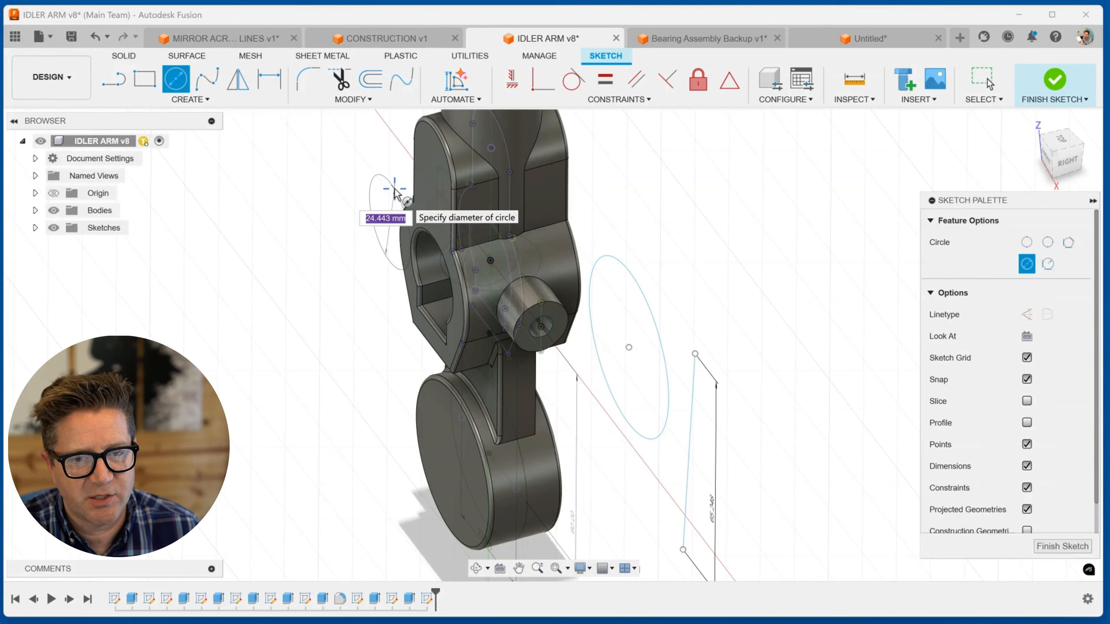
key(Escape)
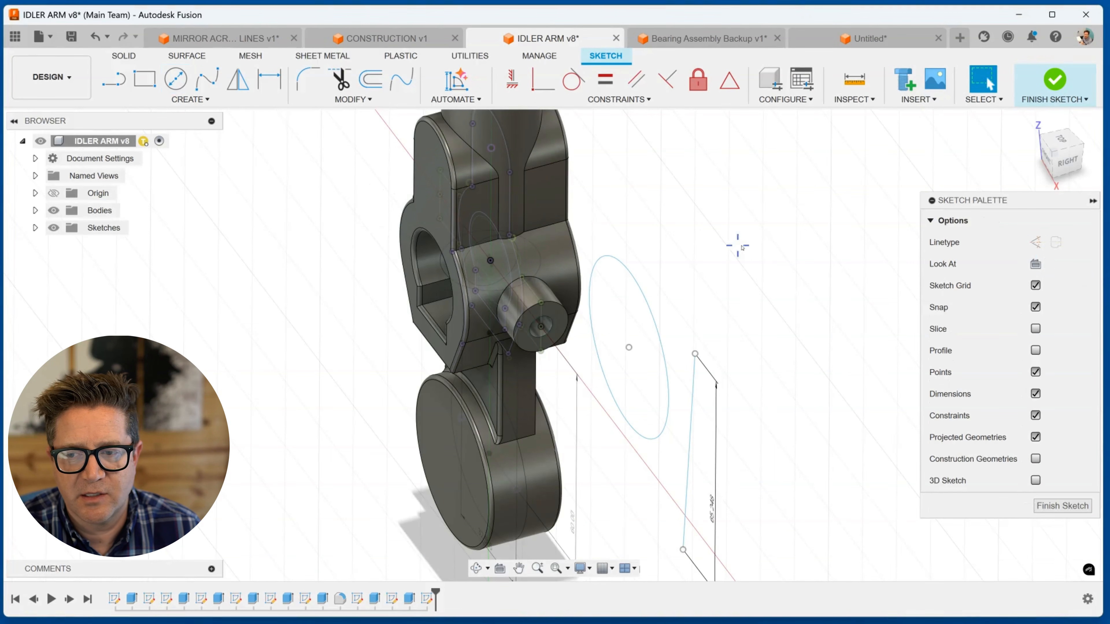
Look squarely at the sketch plane and sketch a two-point rectangle on the positive X side of the idler arm.
click(1035, 265)
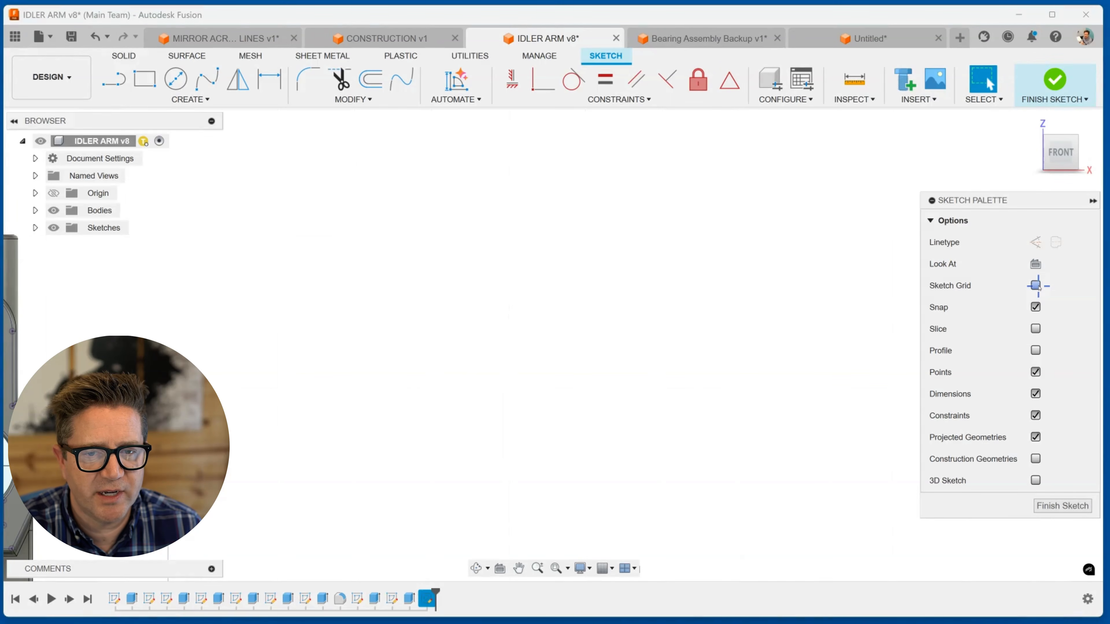
scroll(641, 312, down, 3)
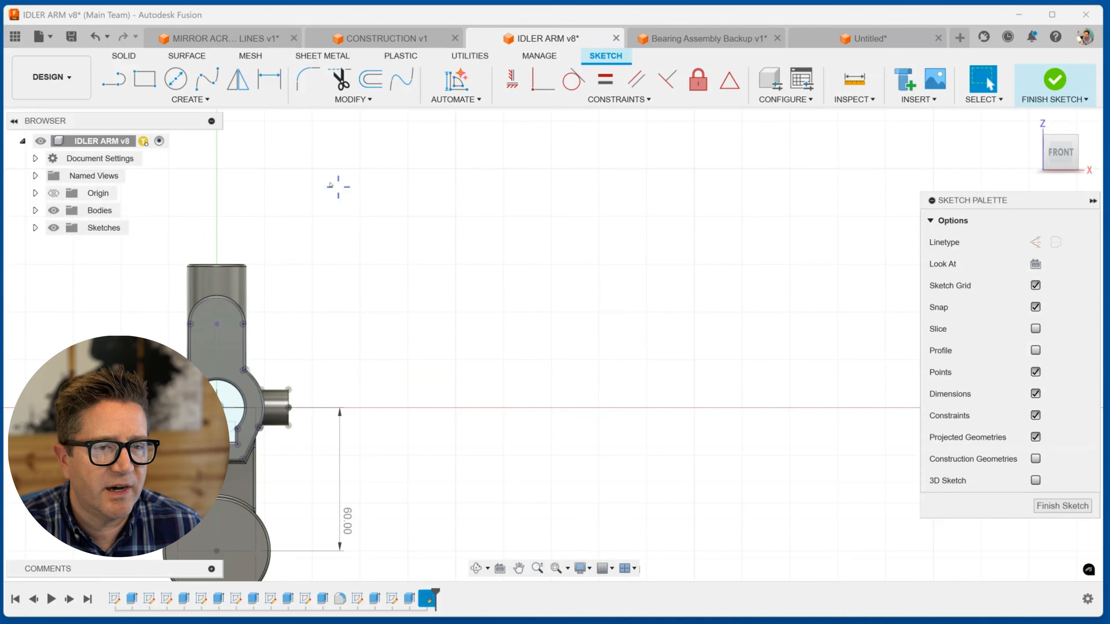
click(175, 78)
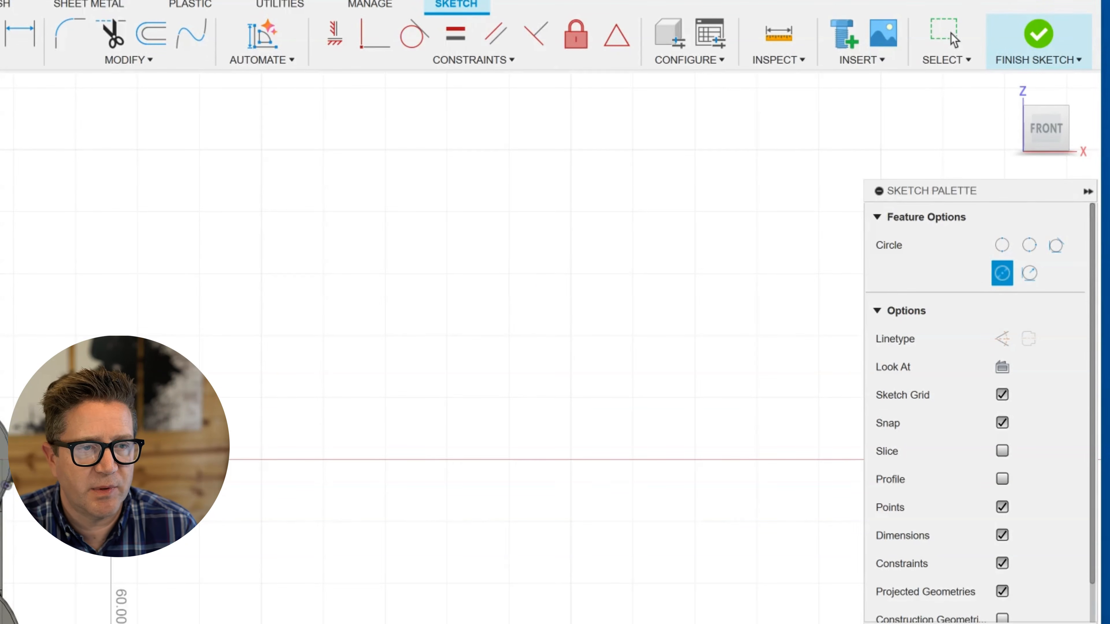
key(r)
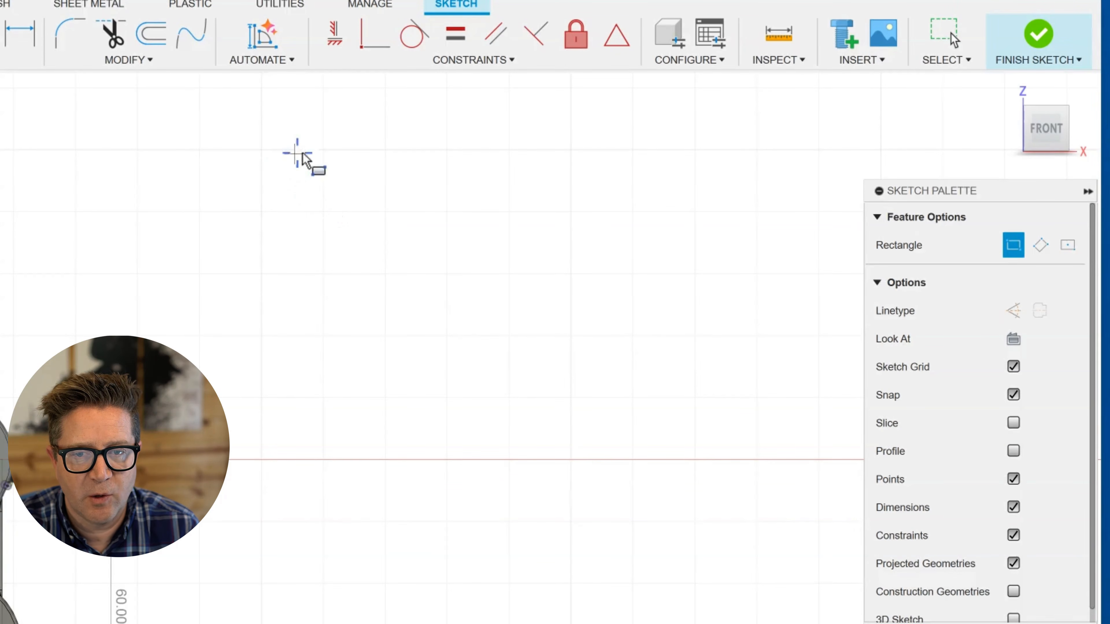
click(302, 185)
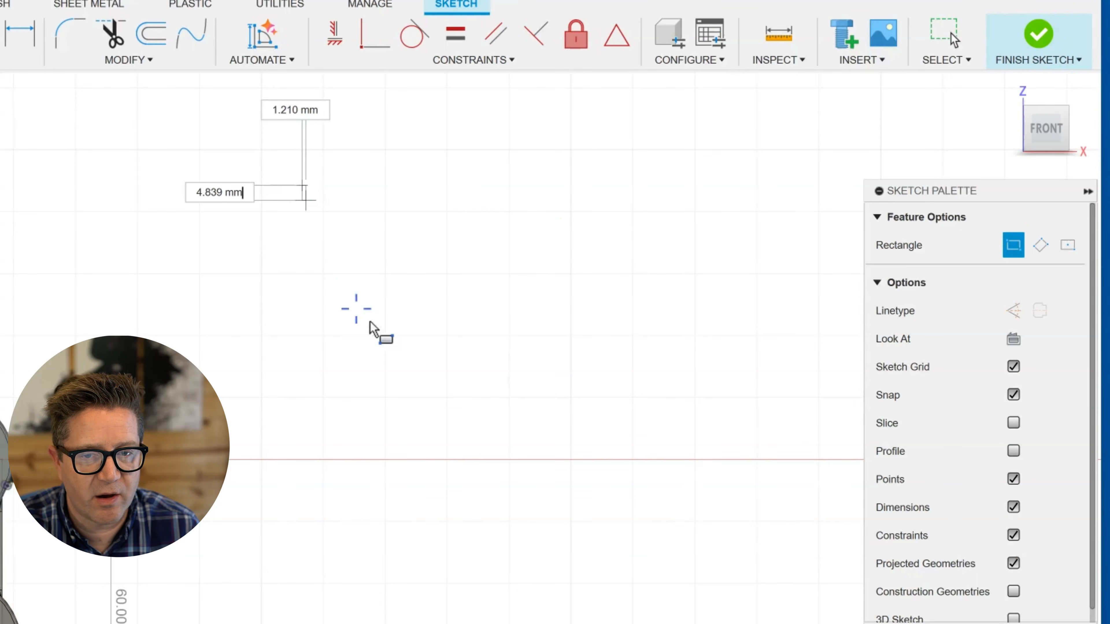
click(529, 411)
key(Escape)
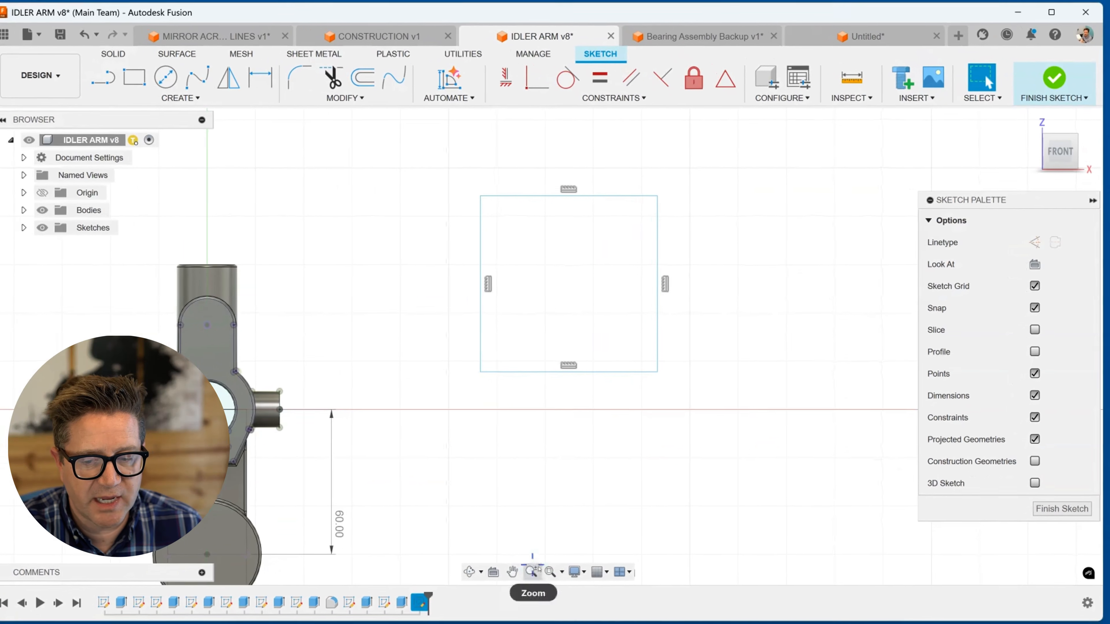
Set the layout grid to Fixed in the grid settings.
click(607, 568)
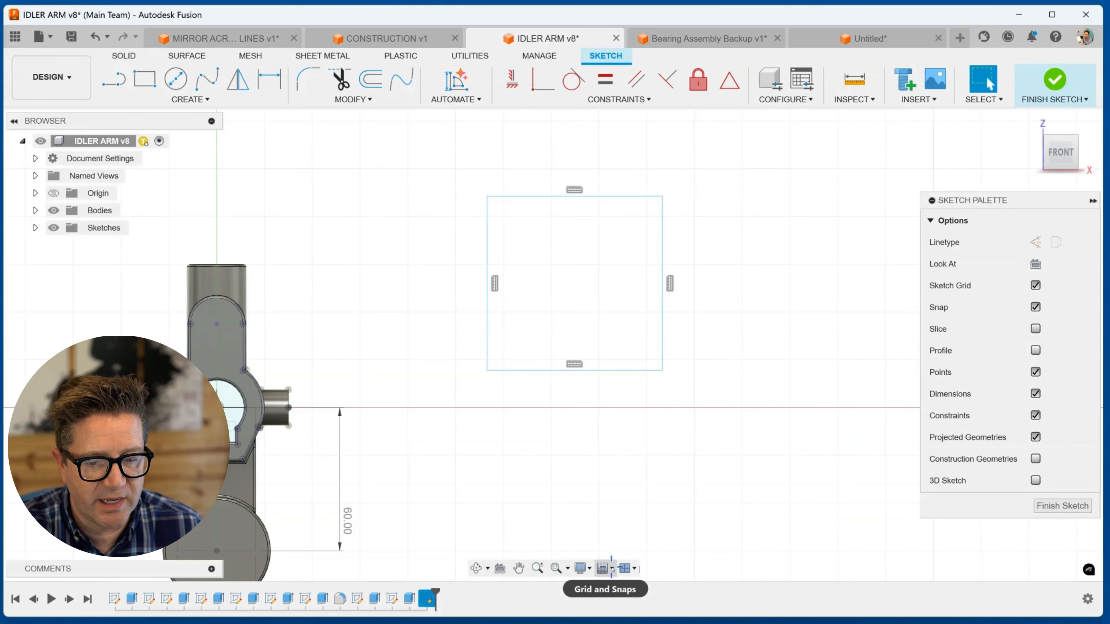
click(621, 527)
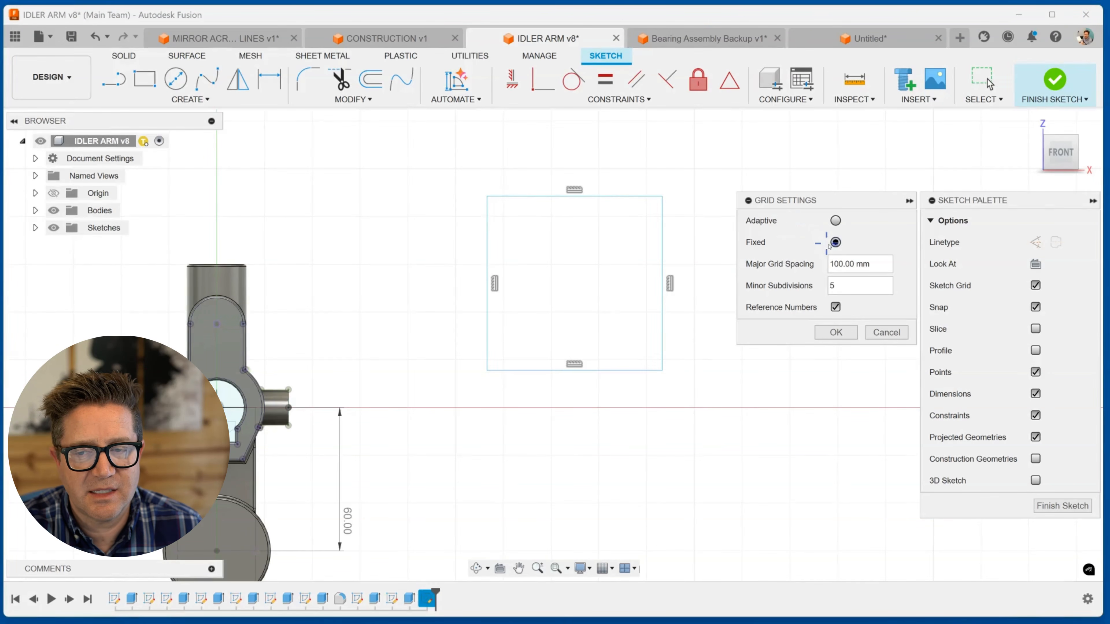
click(836, 242)
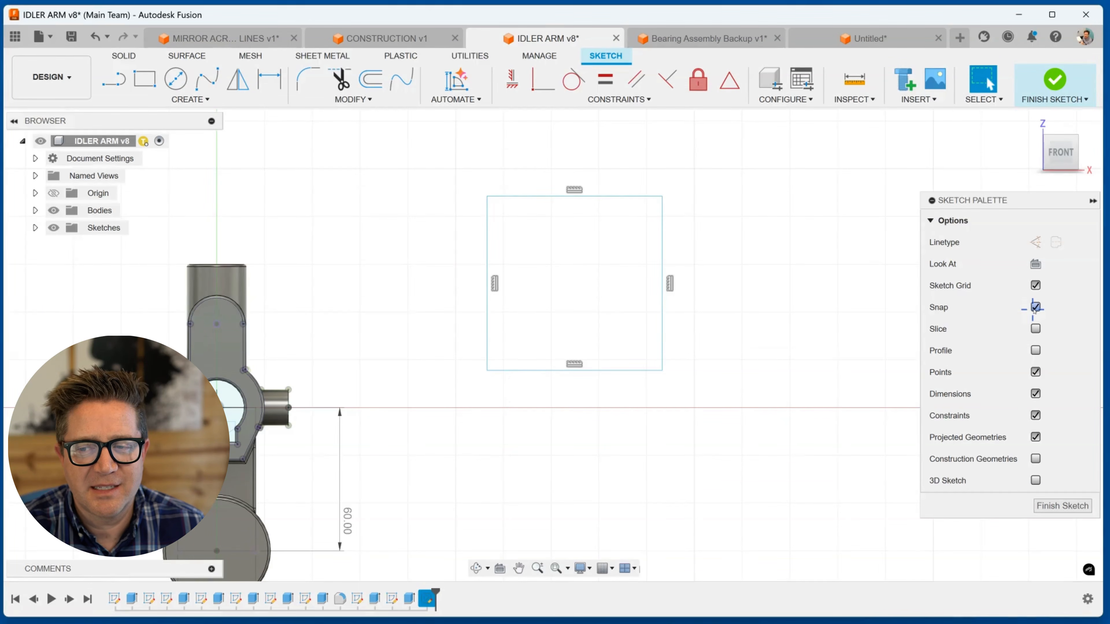
click(836, 332)
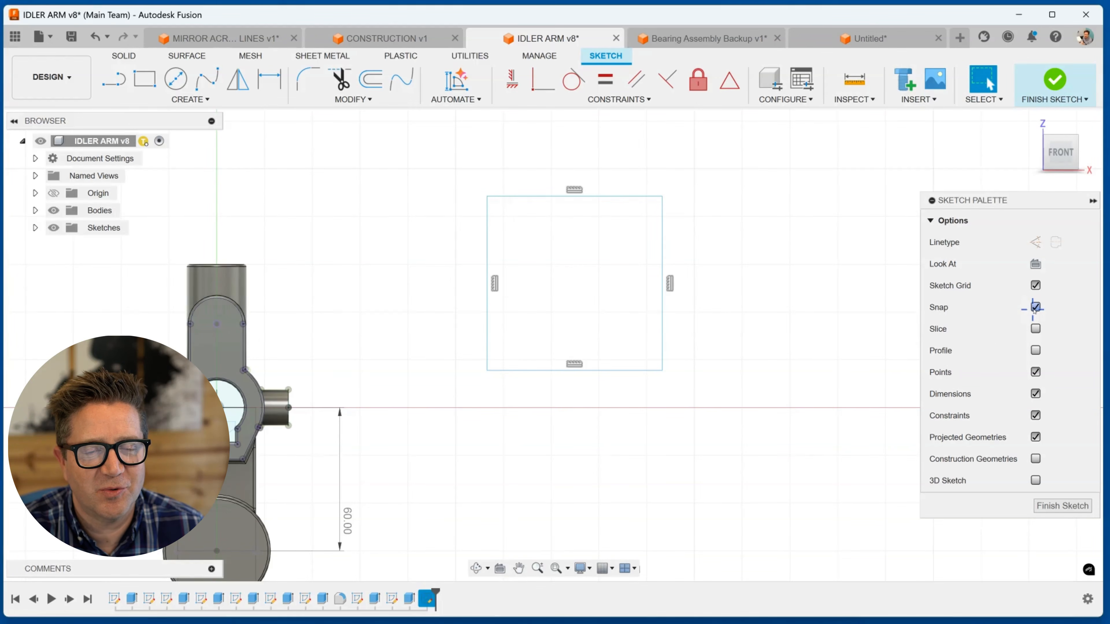
Switch sketch snapping off, start the Line tool, and switch snapping back on.
click(1034, 308)
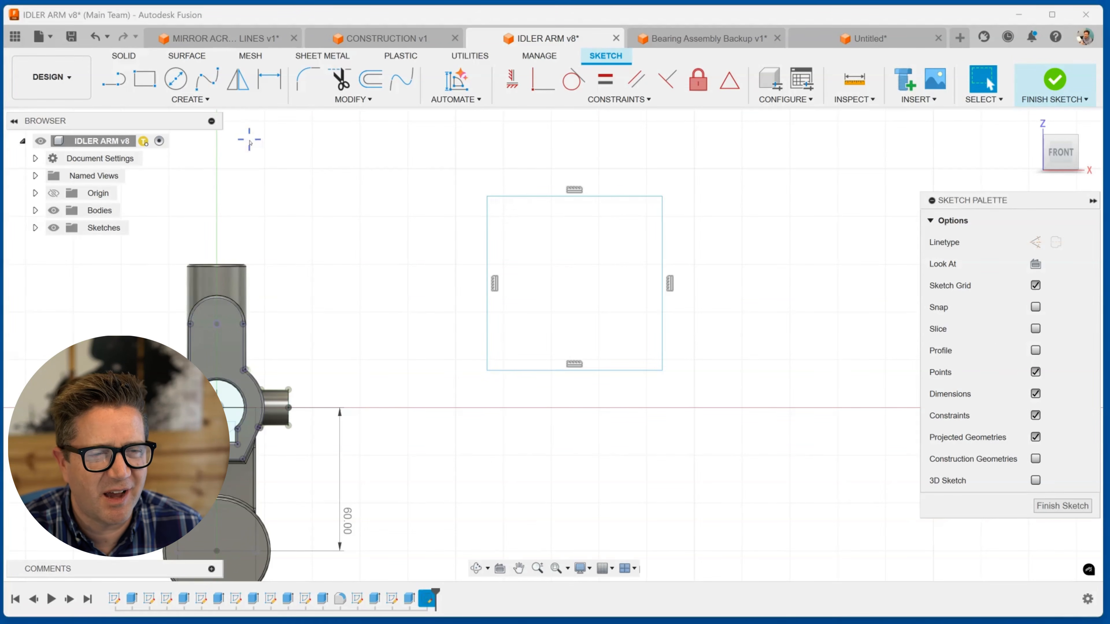
click(112, 79)
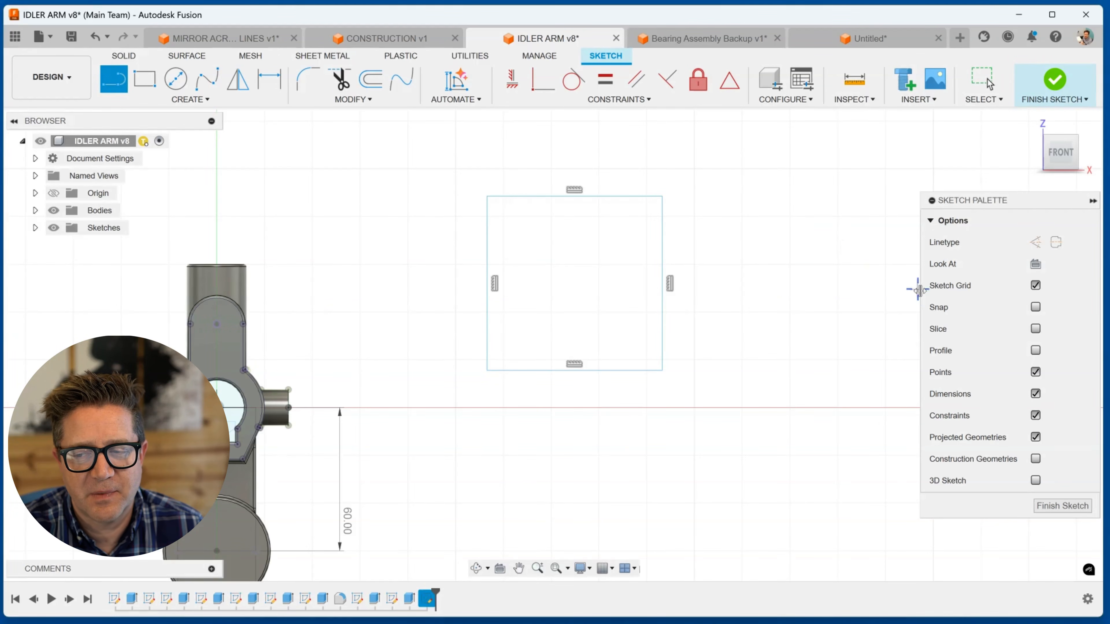
click(1035, 307)
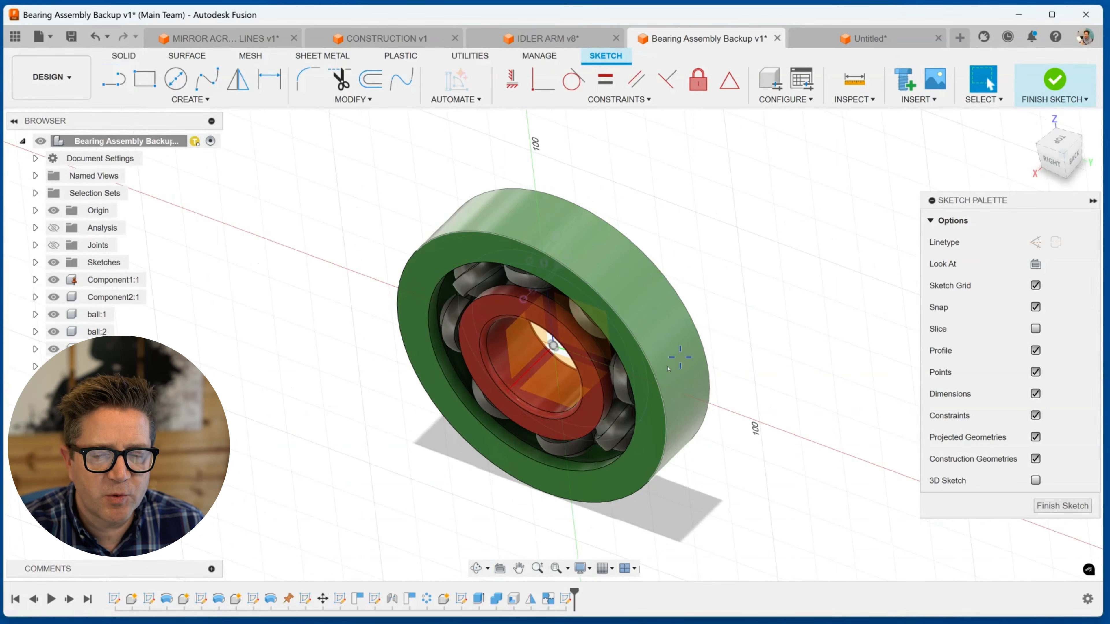
Slice the bearing assembly at the sketch plane and examine the cross-section through its rings and balls.
scroll(513, 315, up, 5)
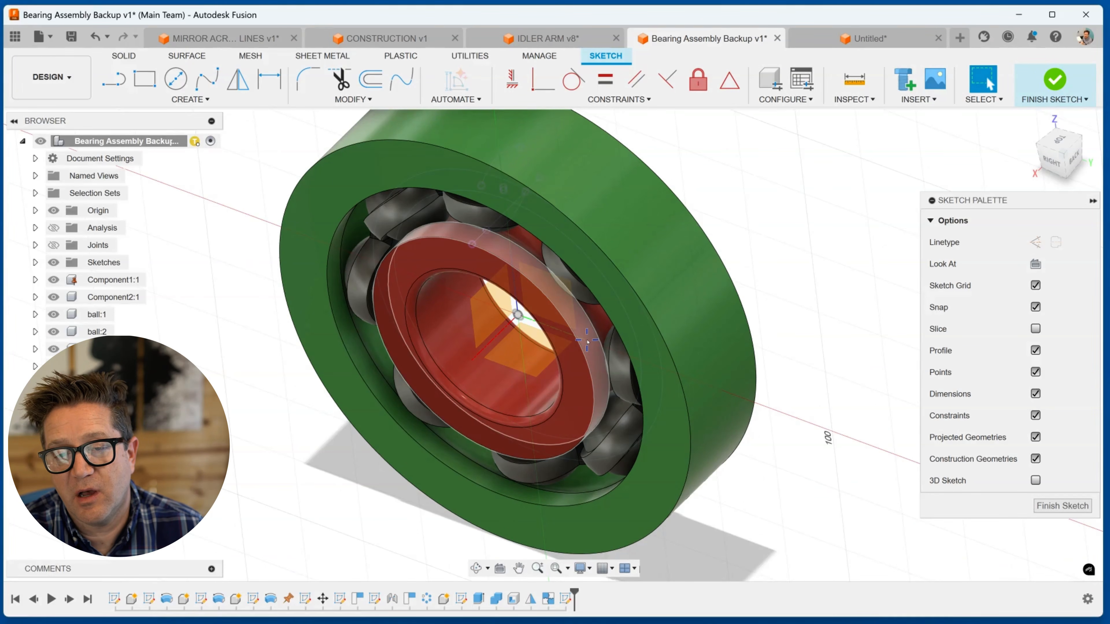
shift+middle_drag(586, 340, 598, 332)
scroll(598, 337, down, 3)
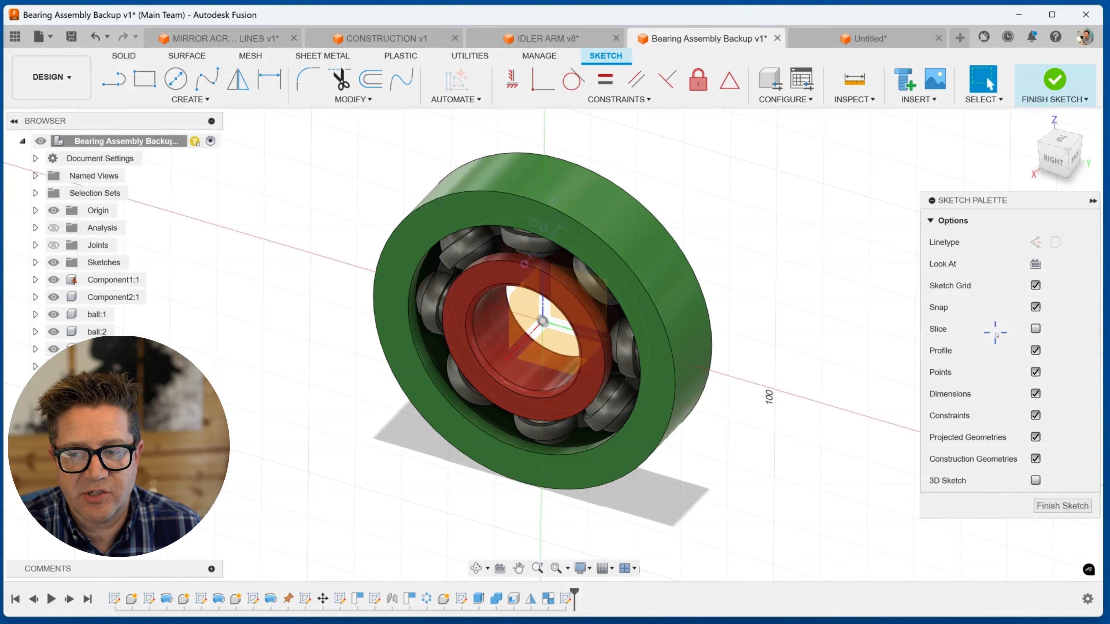
click(1035, 328)
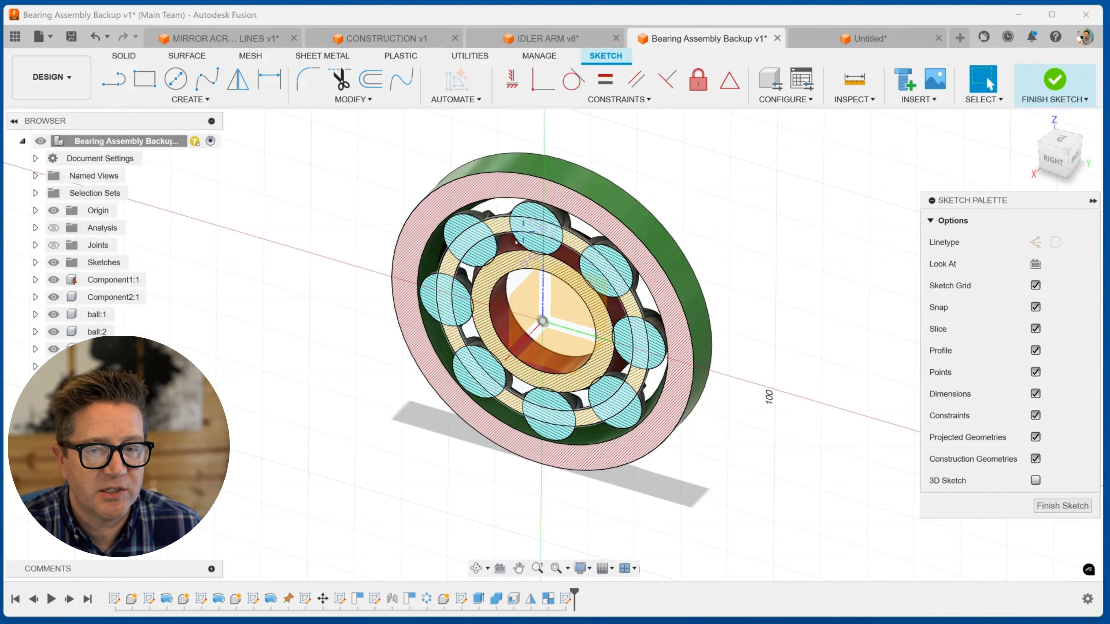
mouse_move(575, 345)
shift+middle_down()
mouse_move(587, 325)
mouse_move(560, 256)
shift+middle_up()
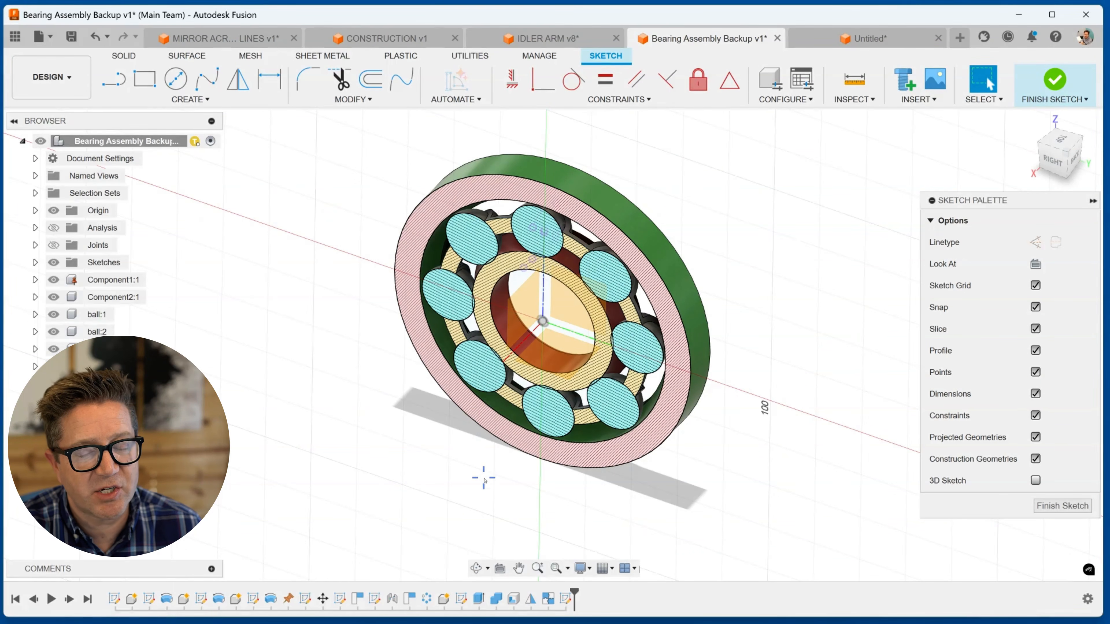
scroll(571, 301, up, 5)
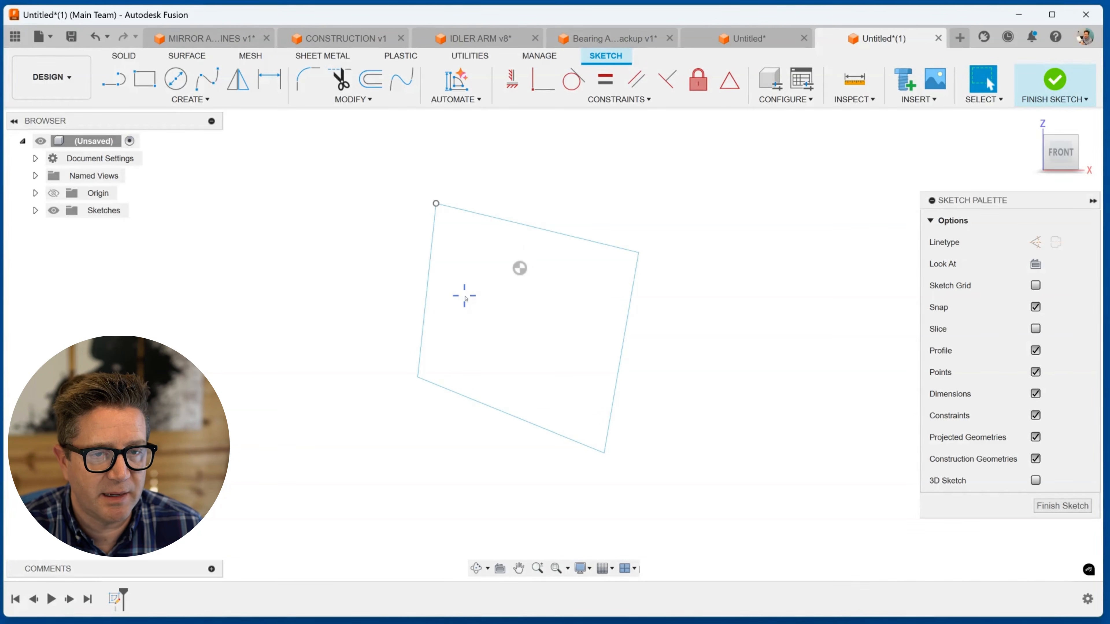
Toggle the sketch's profile display to check whether the four-sided shape forms a closed profile.
click(1037, 352)
click(1037, 351)
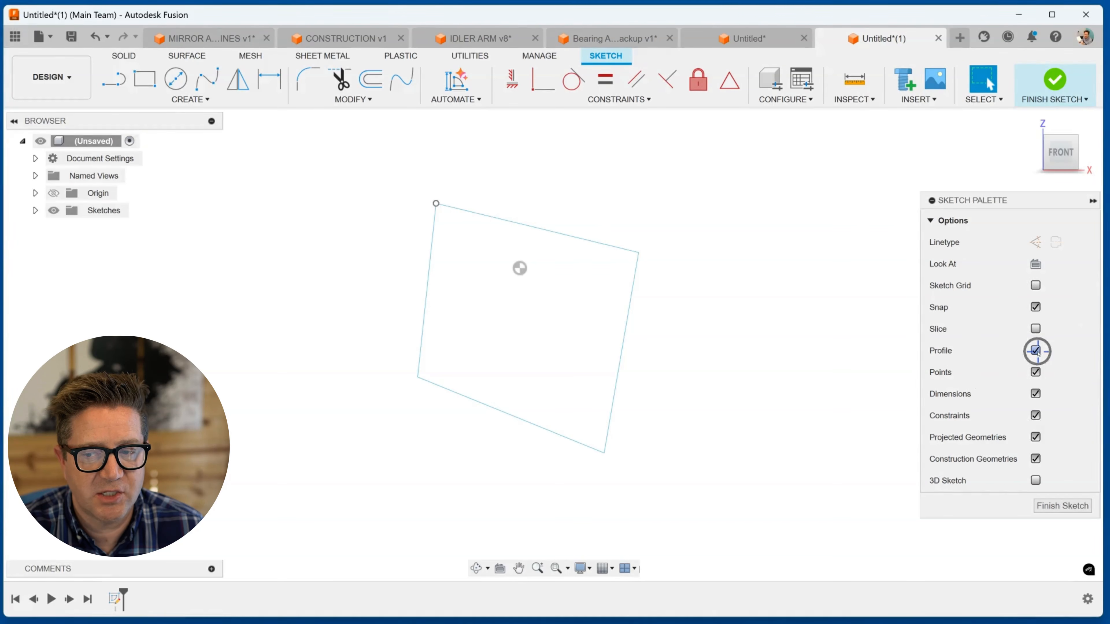
click(1038, 351)
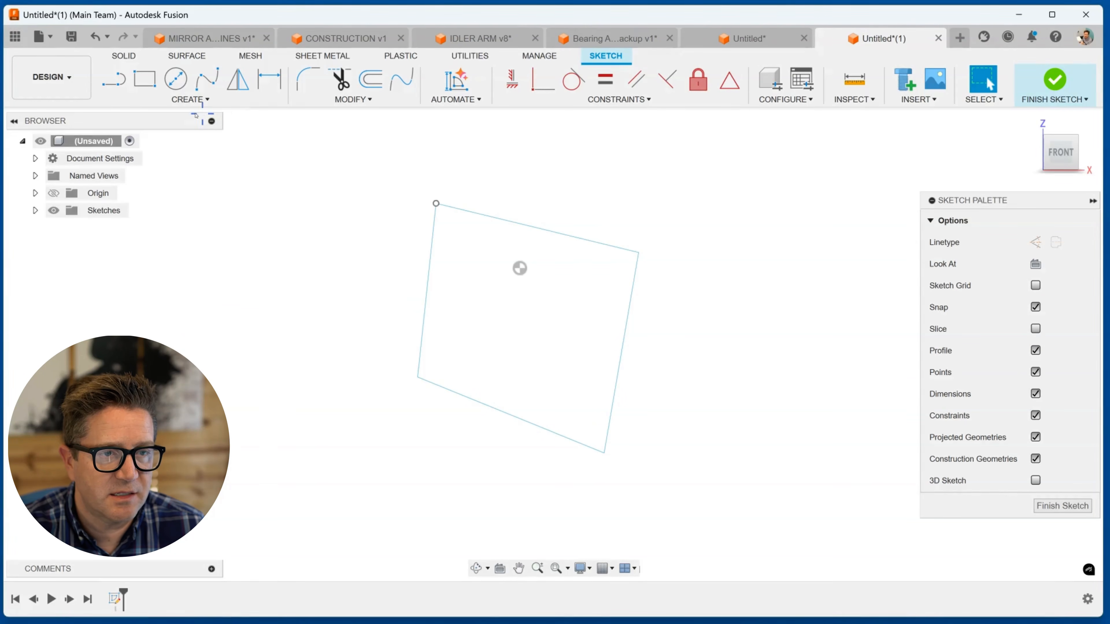
Sketch a center diameter circle on the negative X side of the four-sided shape.
click(176, 78)
click(287, 293)
click(296, 377)
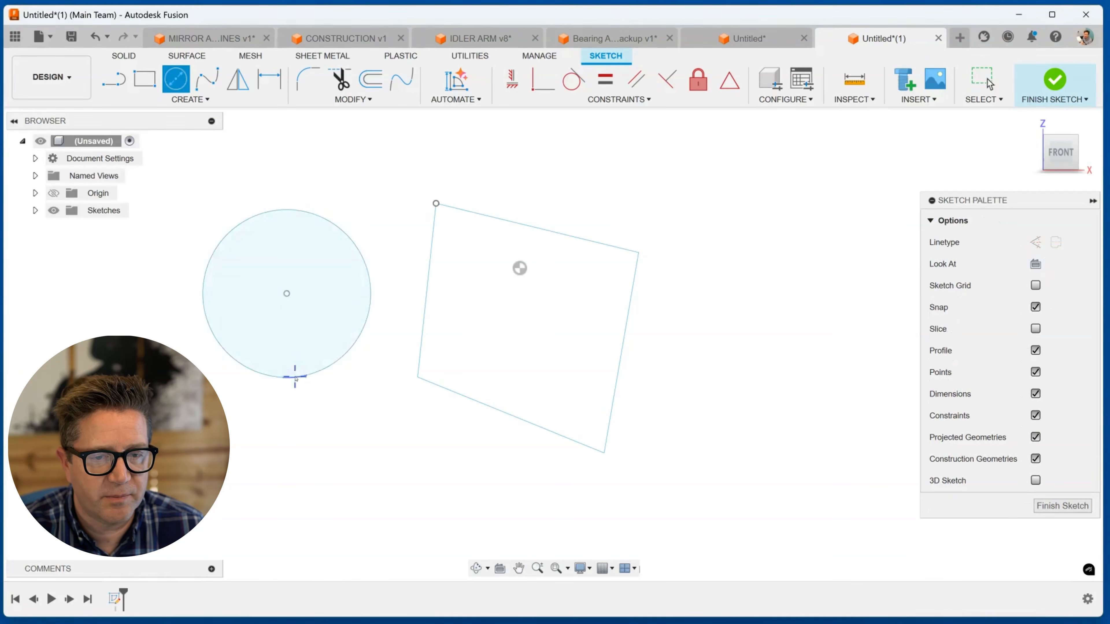
key(Escape)
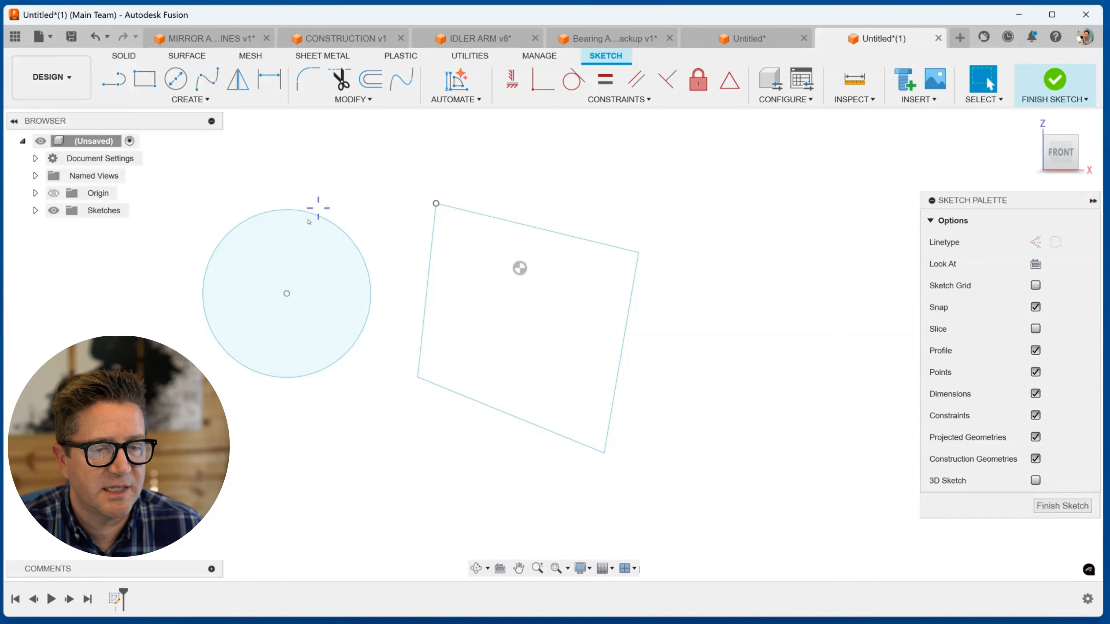
Delete the circle and sketch a diagonal line about 268 mm long across the four-sided shape.
click(344, 227)
key(Delete)
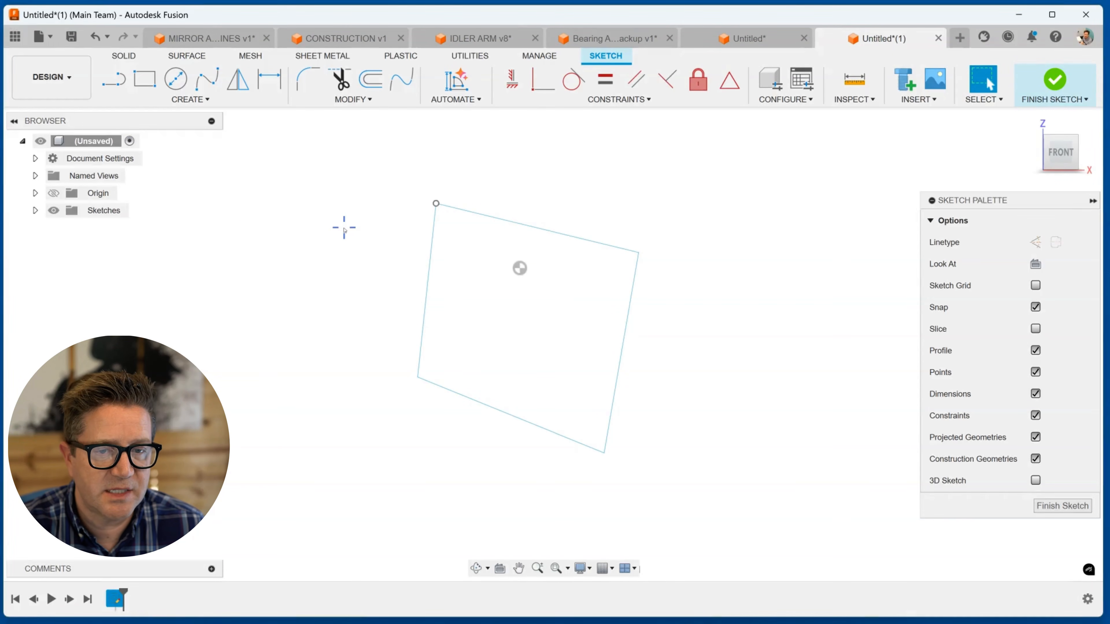
key(l)
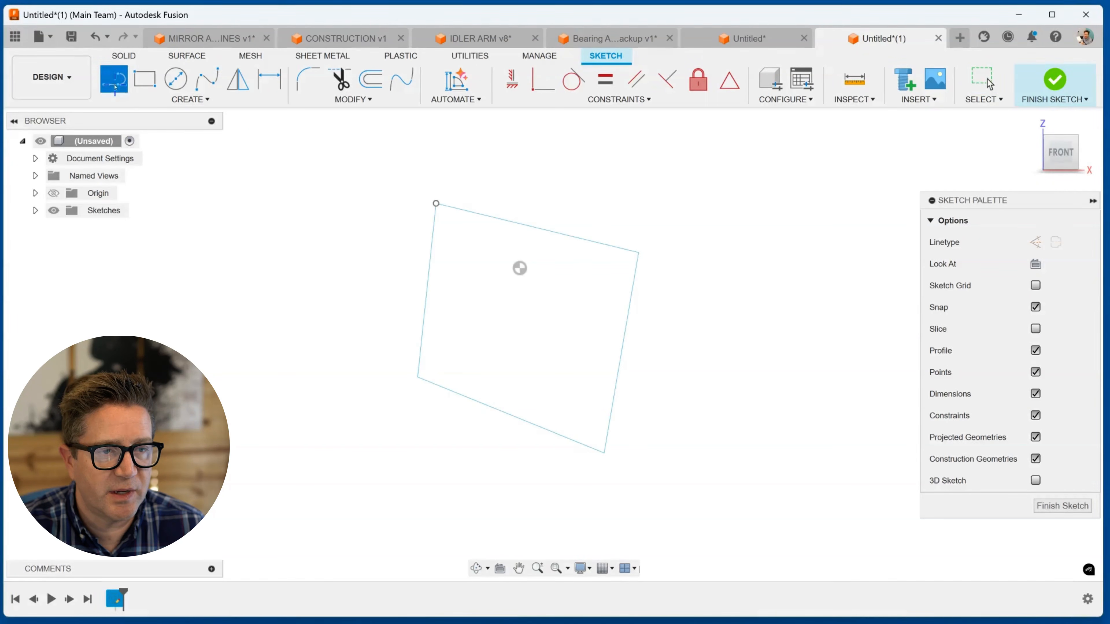
click(562, 160)
click(415, 452)
key(Escape)
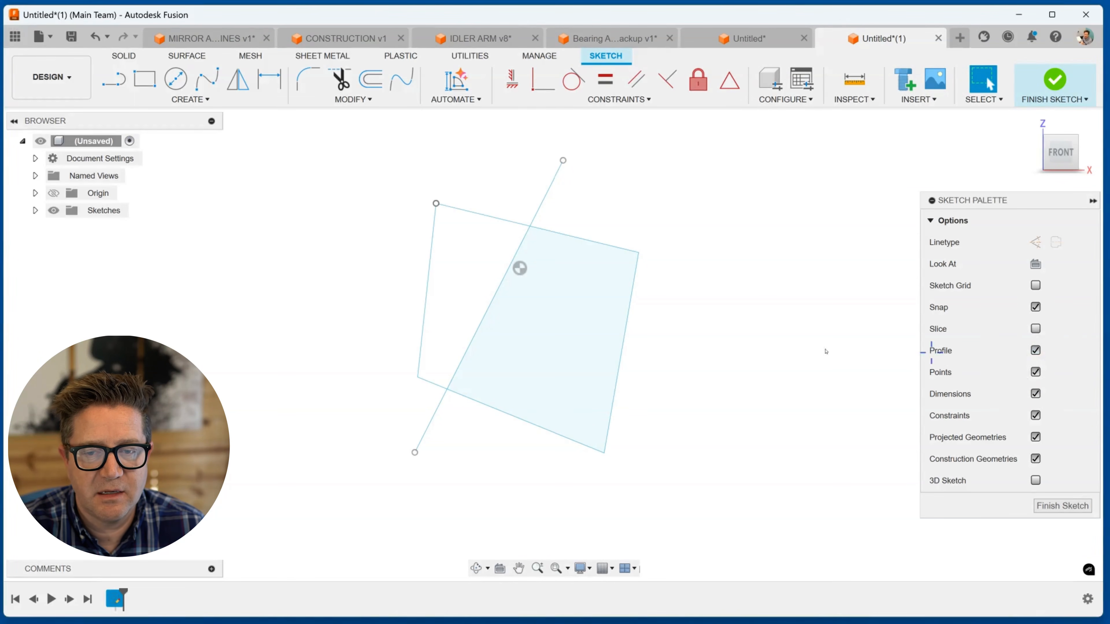
Shift the diagonal line toward the shape's upper -X corner to locate the gap, and pull the open endpoint away from that corner.
click(561, 314)
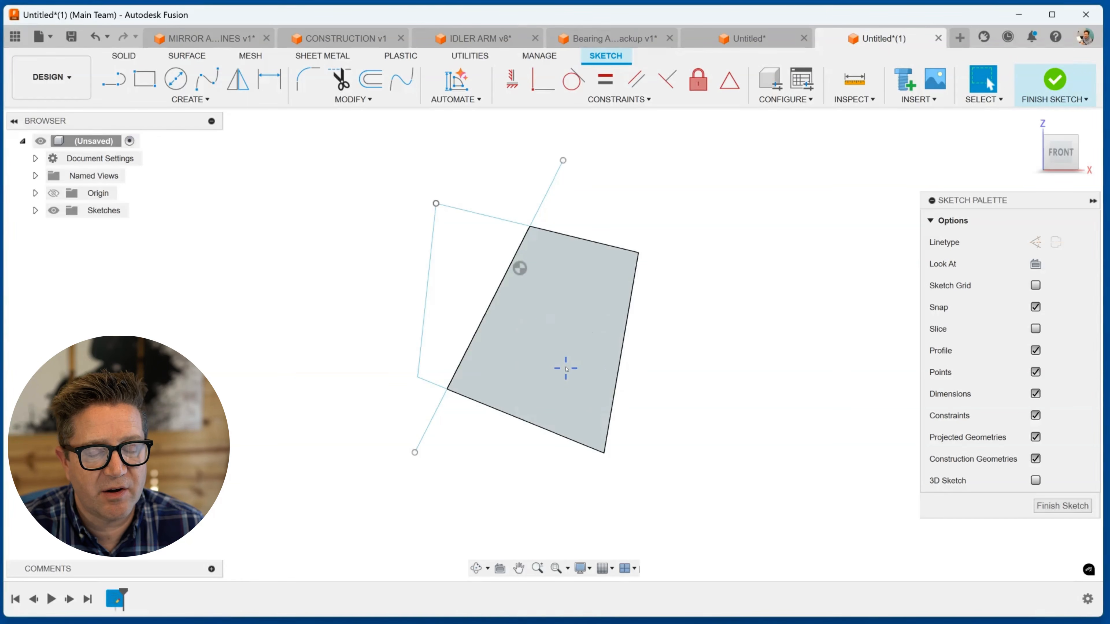
click(457, 279)
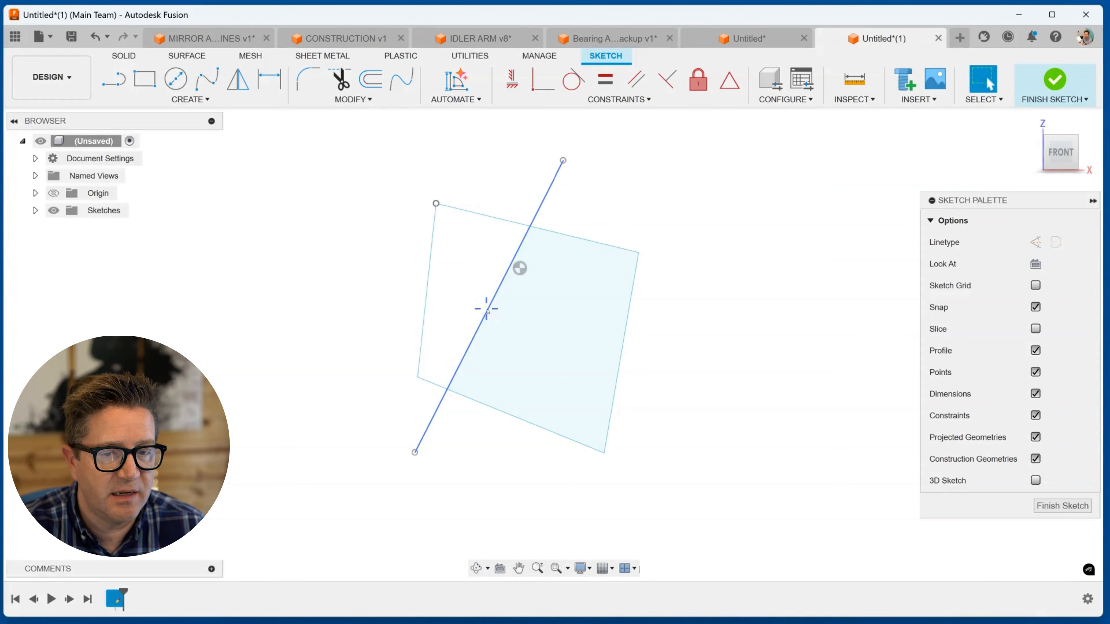
drag(486, 307, 421, 273)
scroll(444, 225, up, 3)
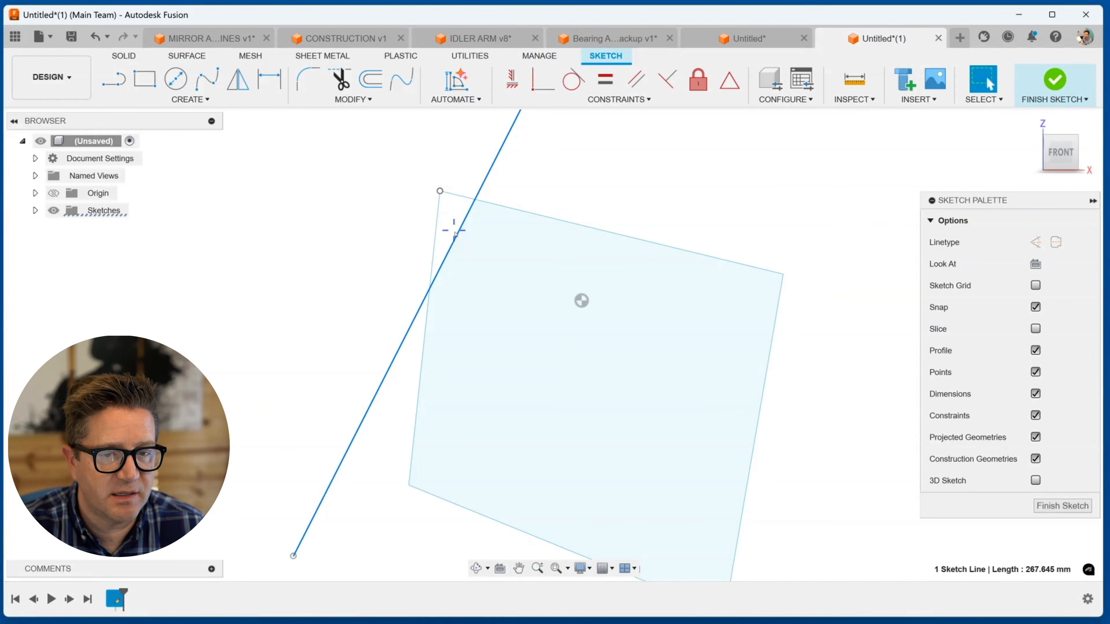
drag(455, 223, 436, 190)
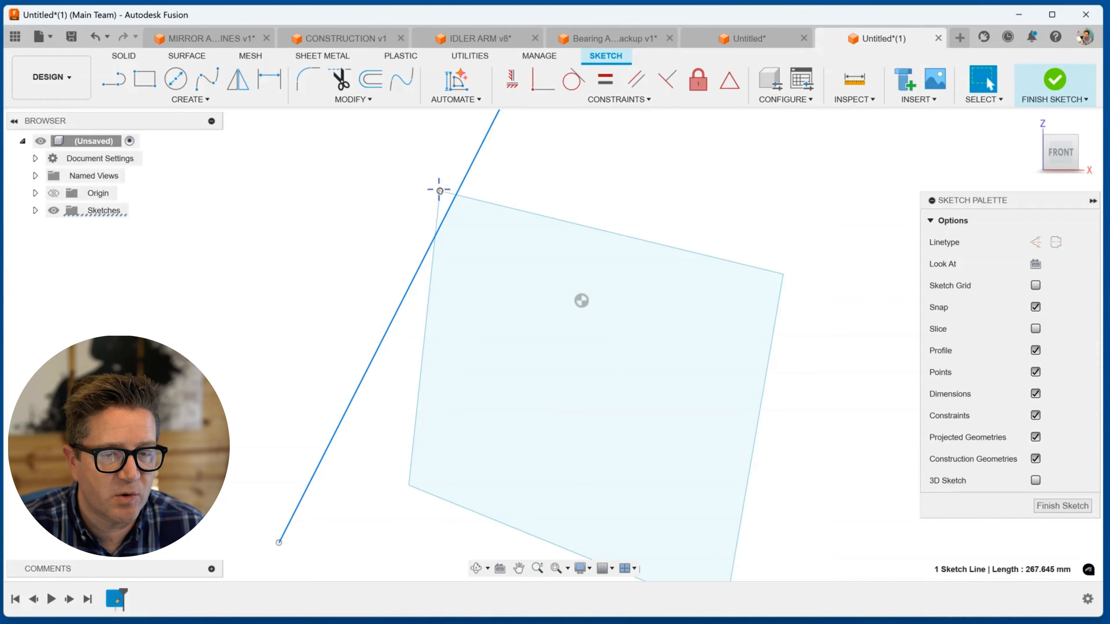
scroll(435, 191, up, 5)
mouse_move(439, 187)
mouse_down()
mouse_move(448, 205)
mouse_move(408, 186)
mouse_up()
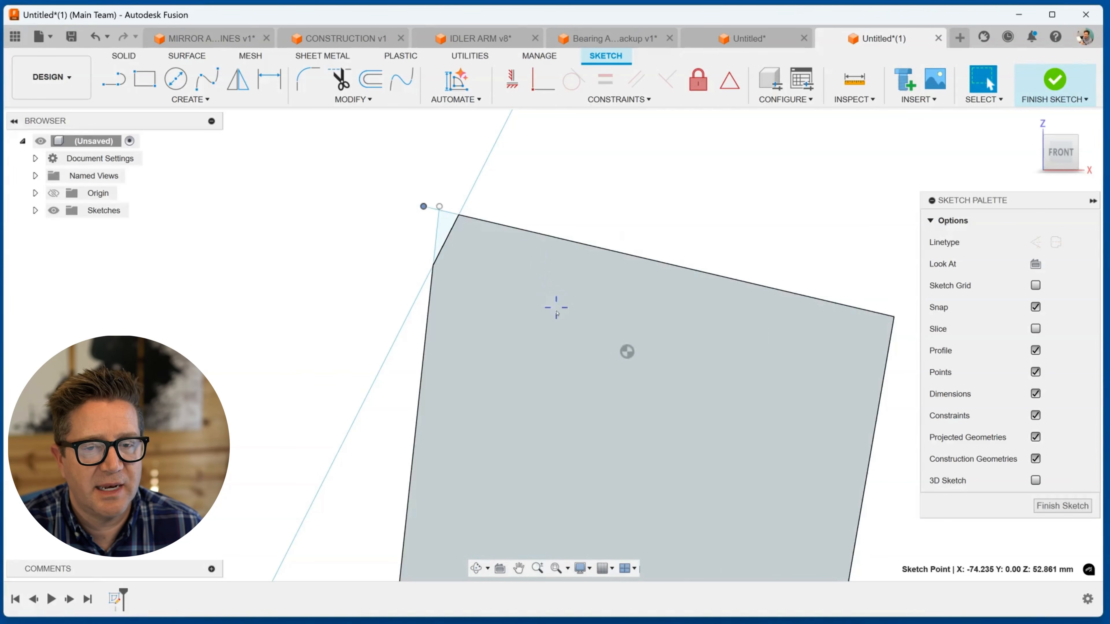
Start an Extrude and examine which regions of the four-sided sketch can be selected as profiles.
scroll(557, 318, down, 4)
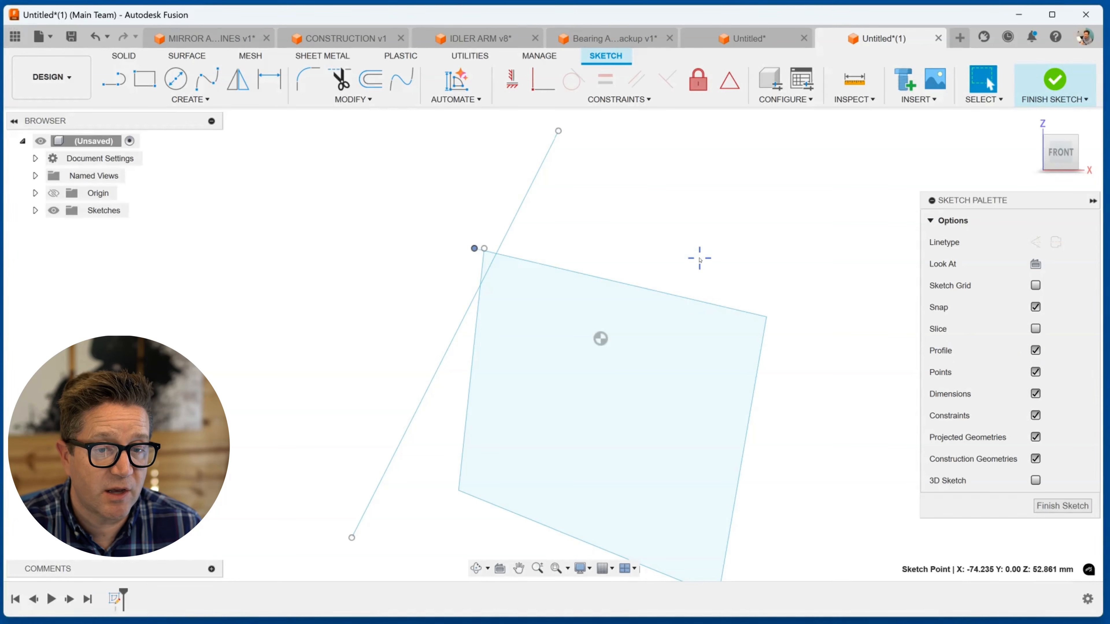
key(e)
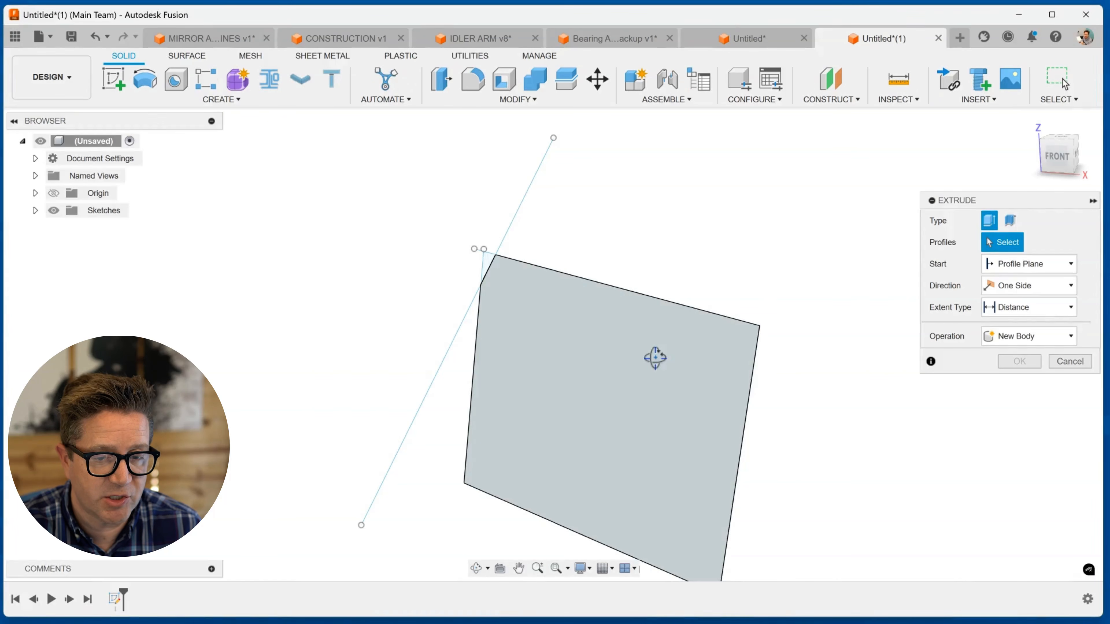
shift+middle_drag(656, 358, 627, 389)
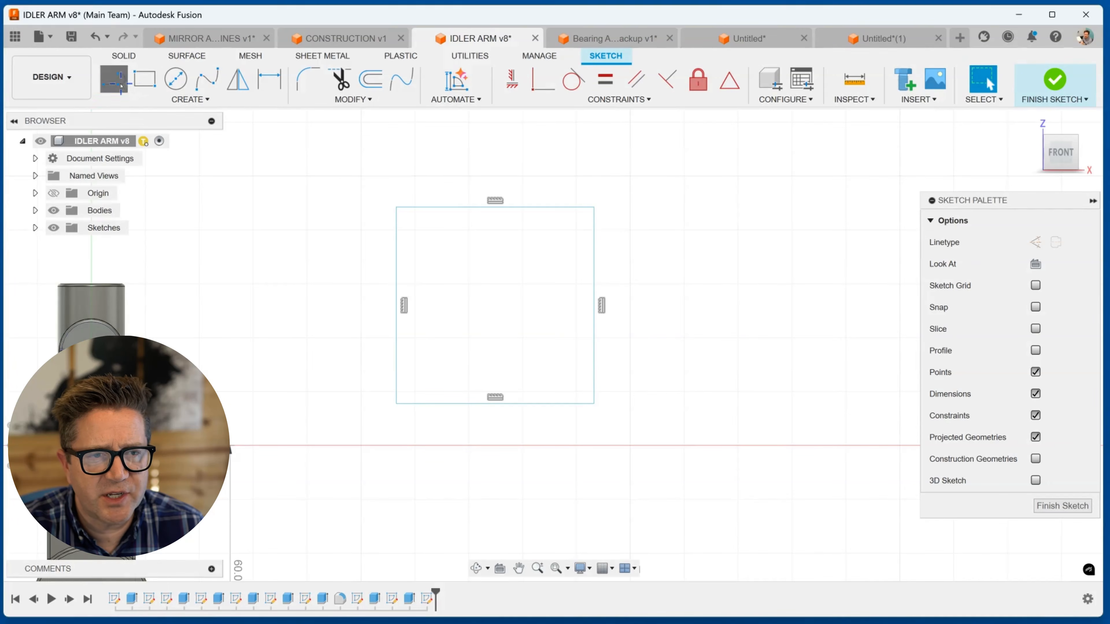
In the IDLER ARM v8 sketch, draw a slanted line about 71 mm high ending at the square's lower +X corner.
click(114, 79)
click(710, 213)
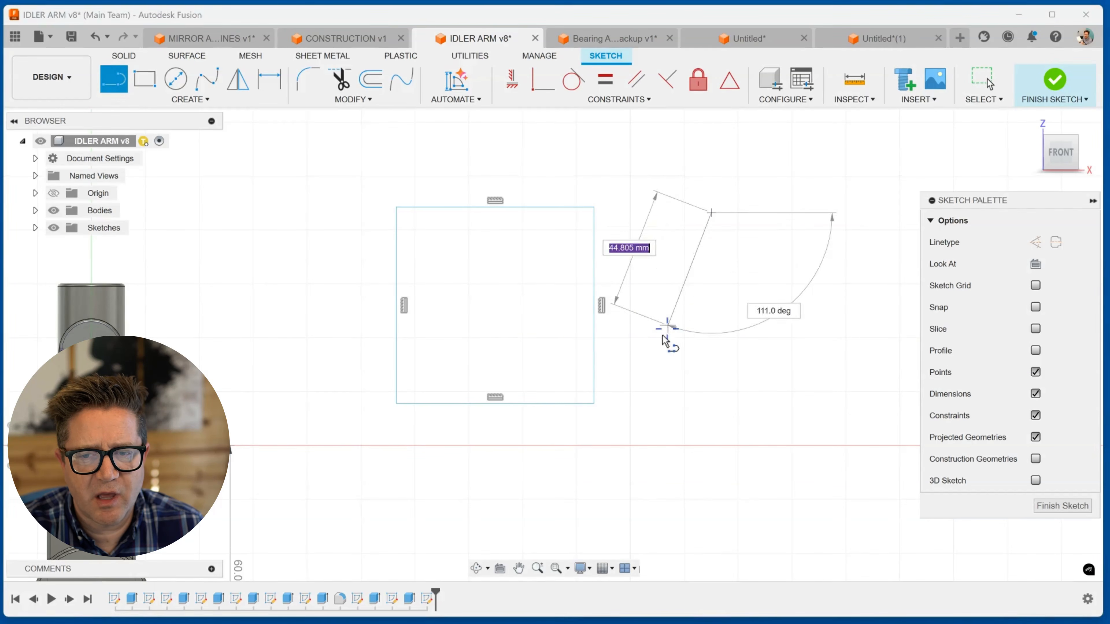
click(593, 403)
key(Escape)
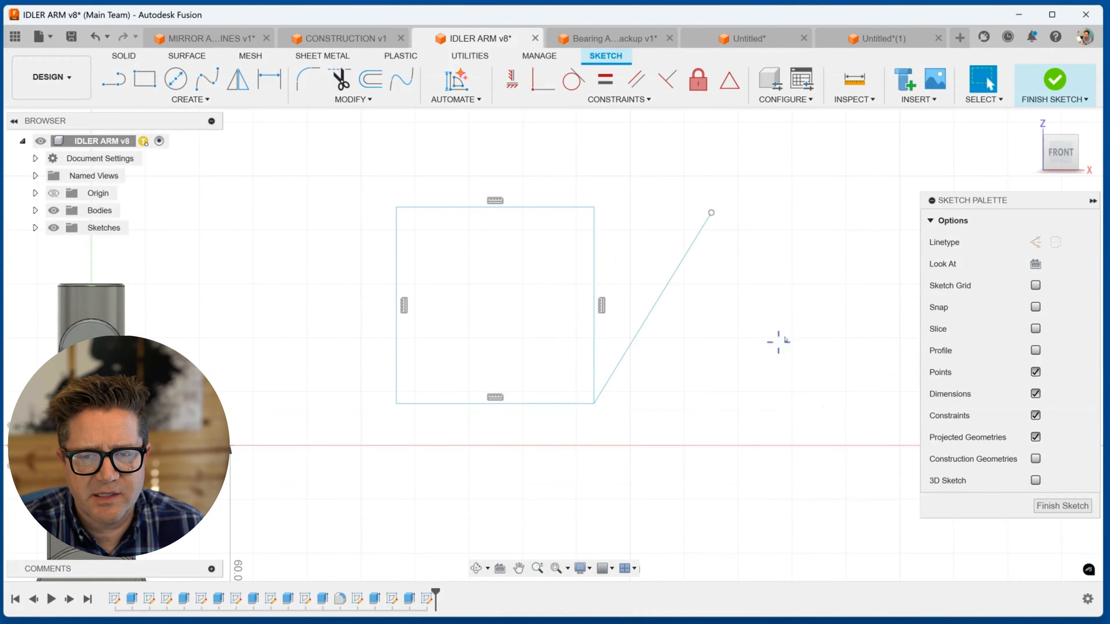
Toggle the display of sketch points off and back on to compare the line's open endpoint.
click(1036, 374)
click(1037, 375)
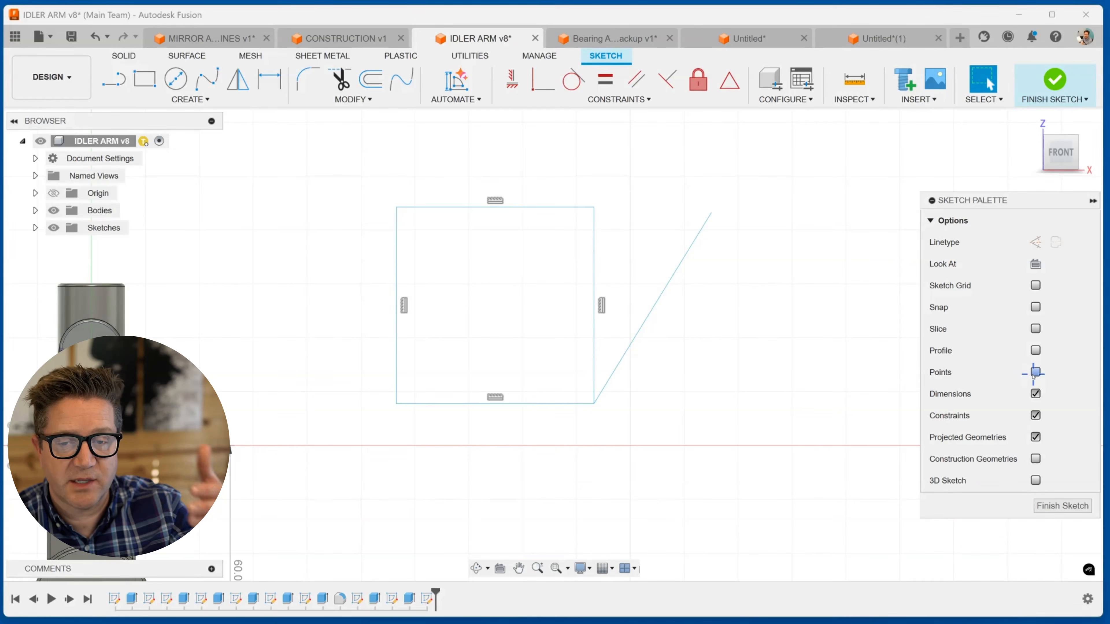
key(ctrl)
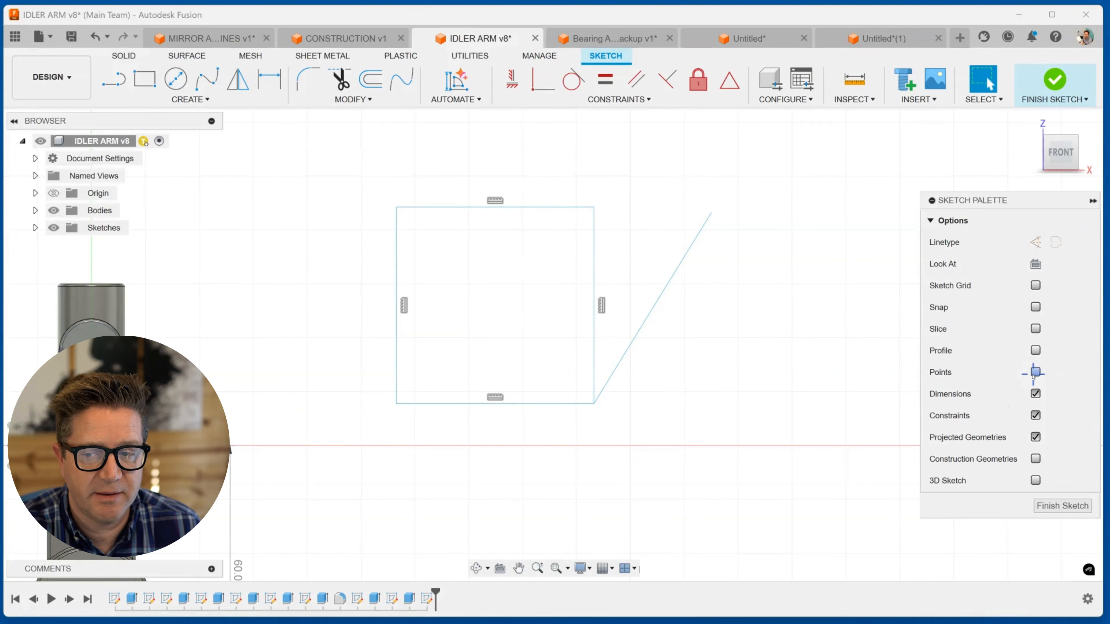
Dimension the vertical height of the slanted line beside the square, accepting the measured value.
key(d)
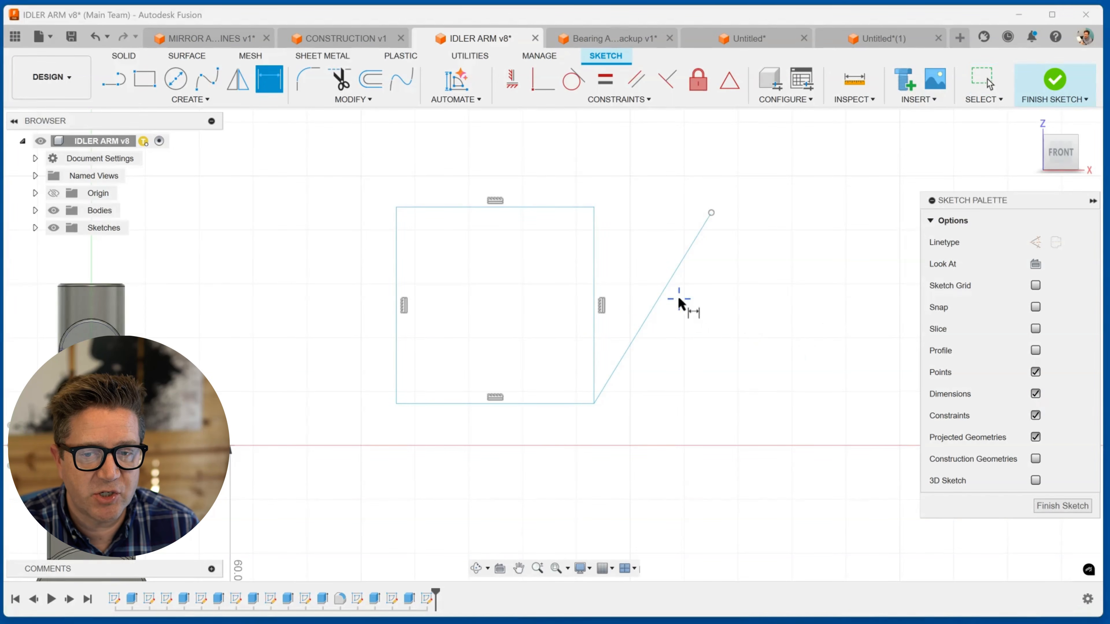
click(666, 290)
click(715, 315)
key(Return)
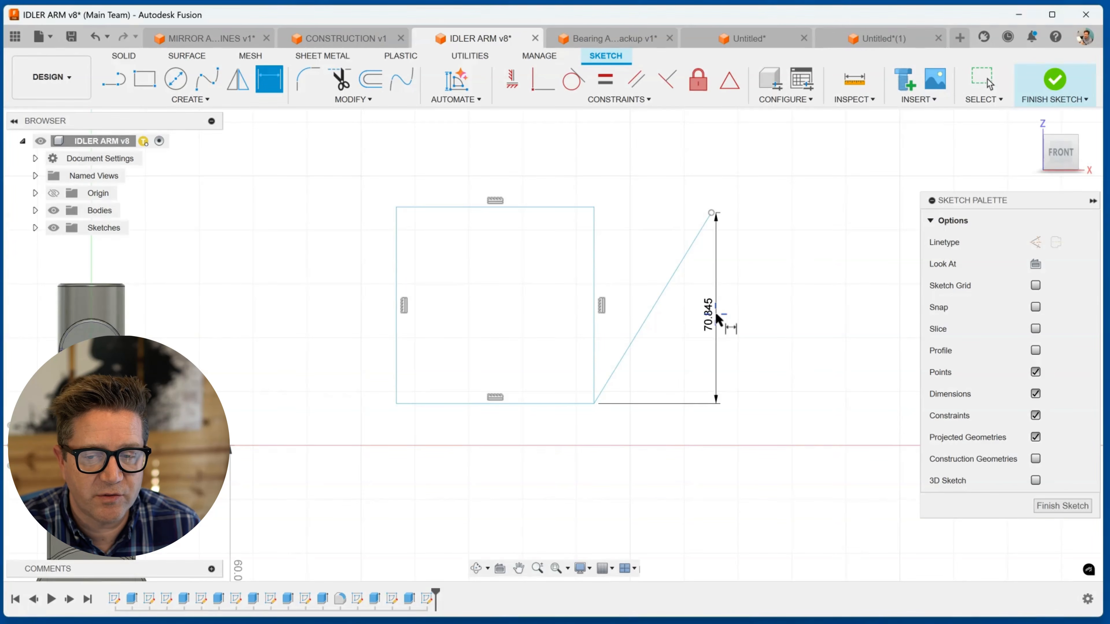
Toggle the display of sketch dimensions off and back on, and leave the Dimension command.
click(1034, 394)
click(1035, 394)
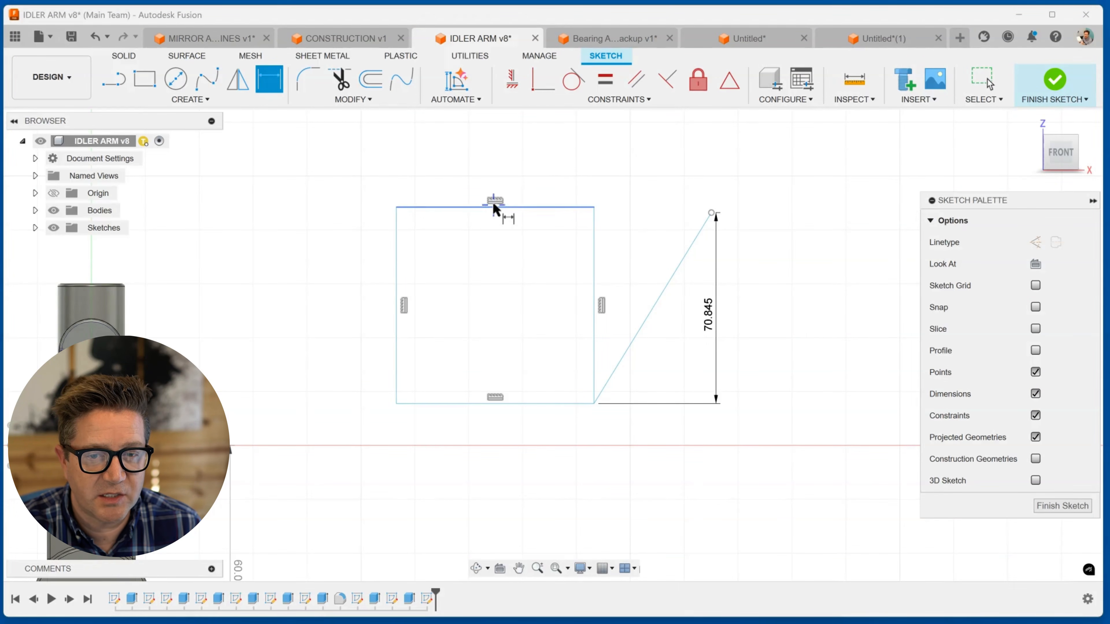
key(Escape)
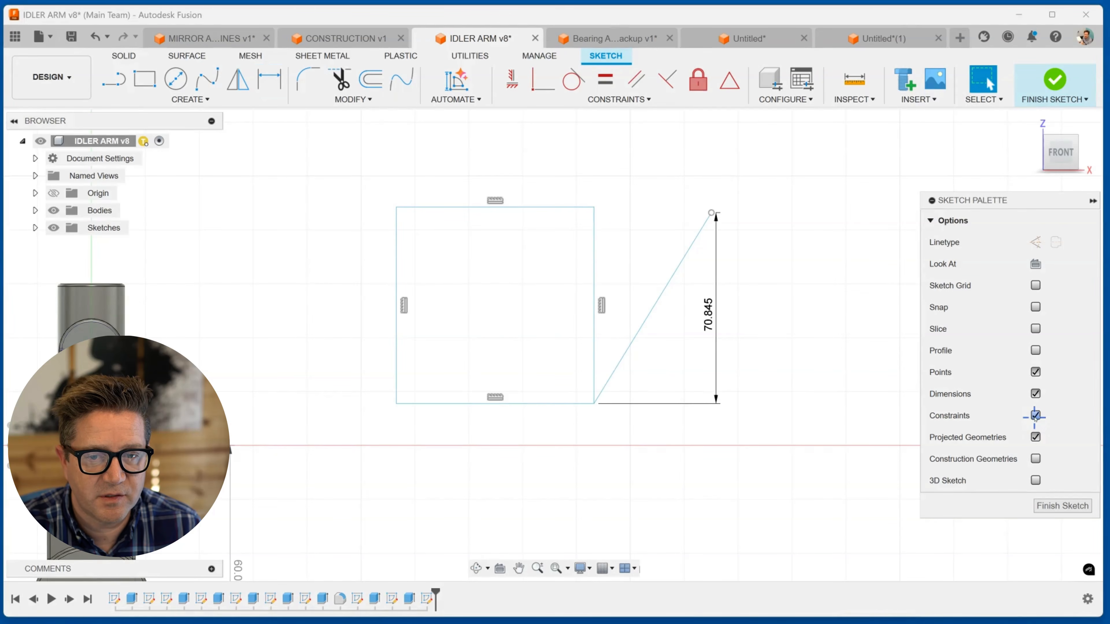
Project the cylindrical face on the arm's +X side into the sketch with Projection Link enabled.
scroll(200, 374, down, 3)
middle_drag(173, 372, 345, 280)
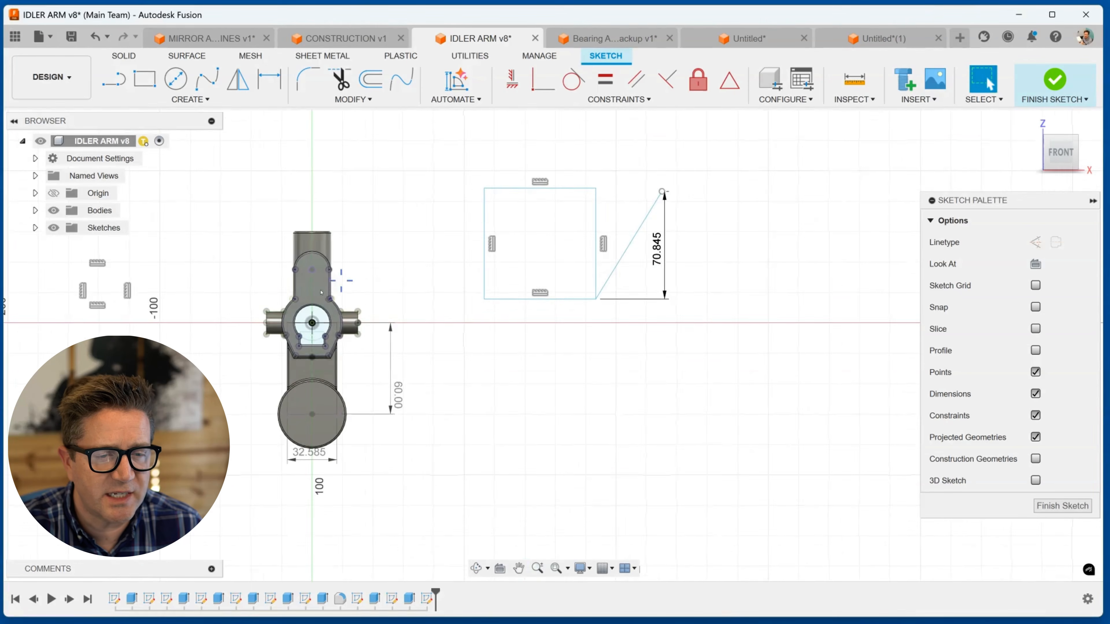
scroll(245, 299, up, 3)
scroll(309, 278, up, 3)
scroll(476, 288, down, 2)
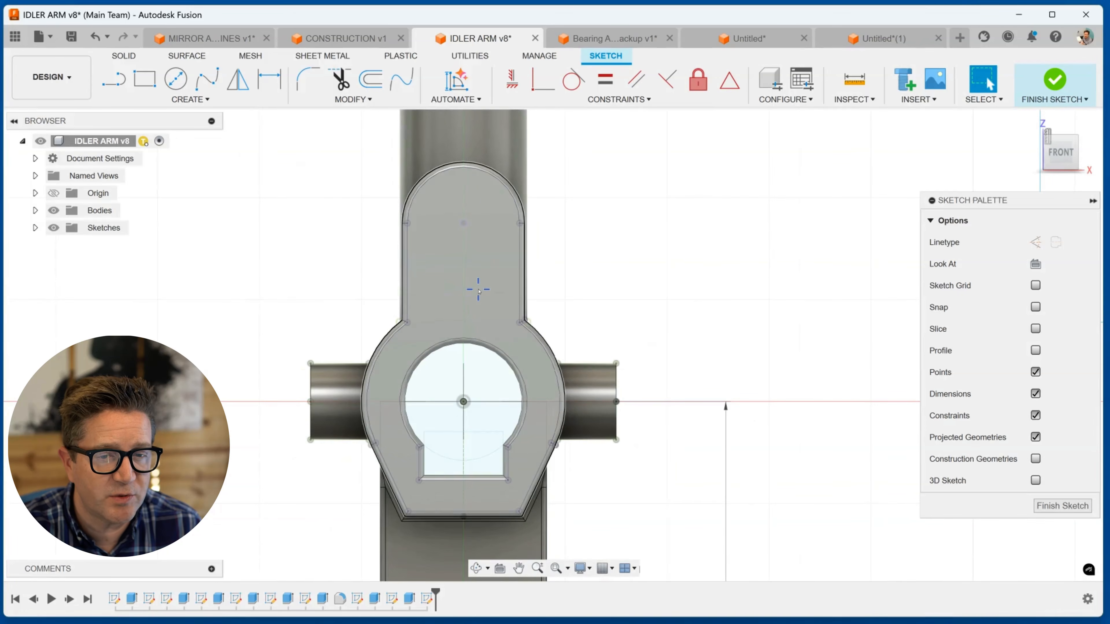
click(478, 290)
key(p)
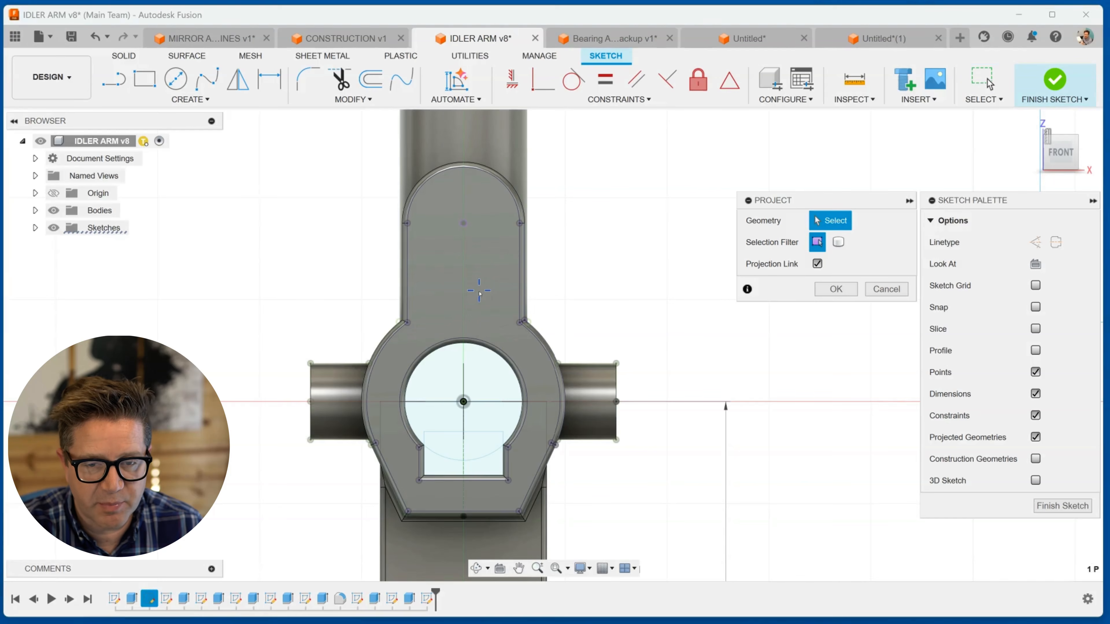
click(597, 388)
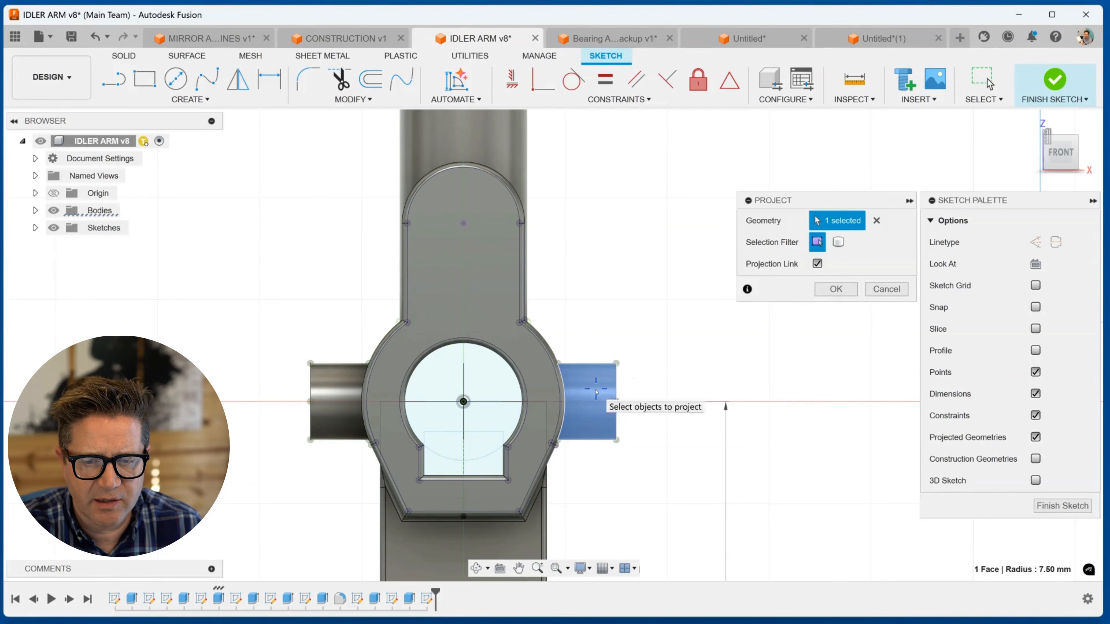
scroll(594, 393, up, 3)
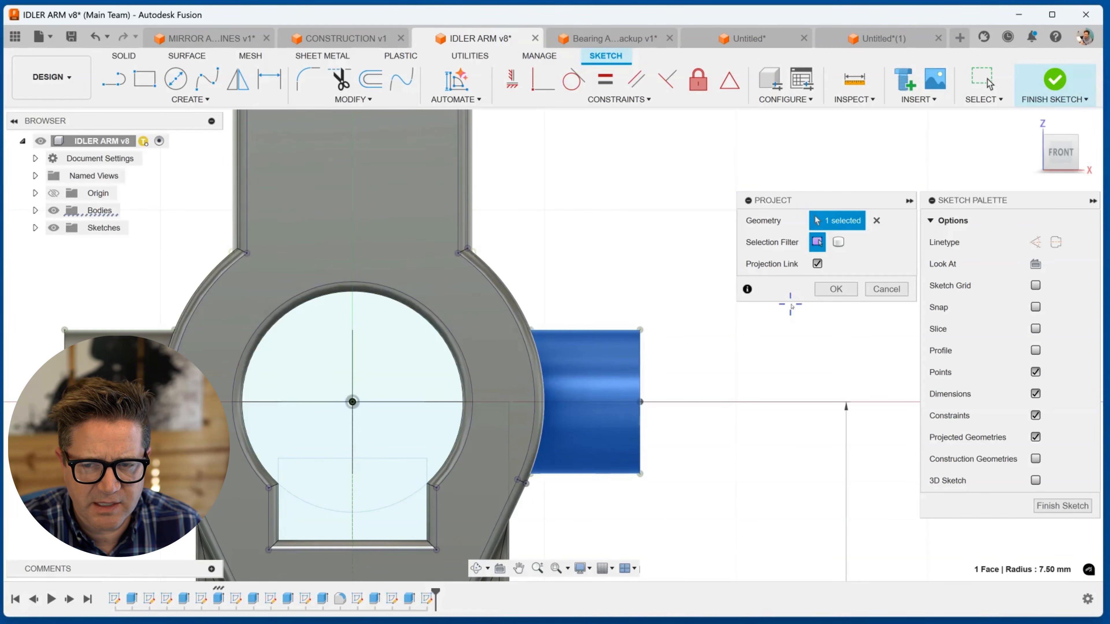
click(836, 289)
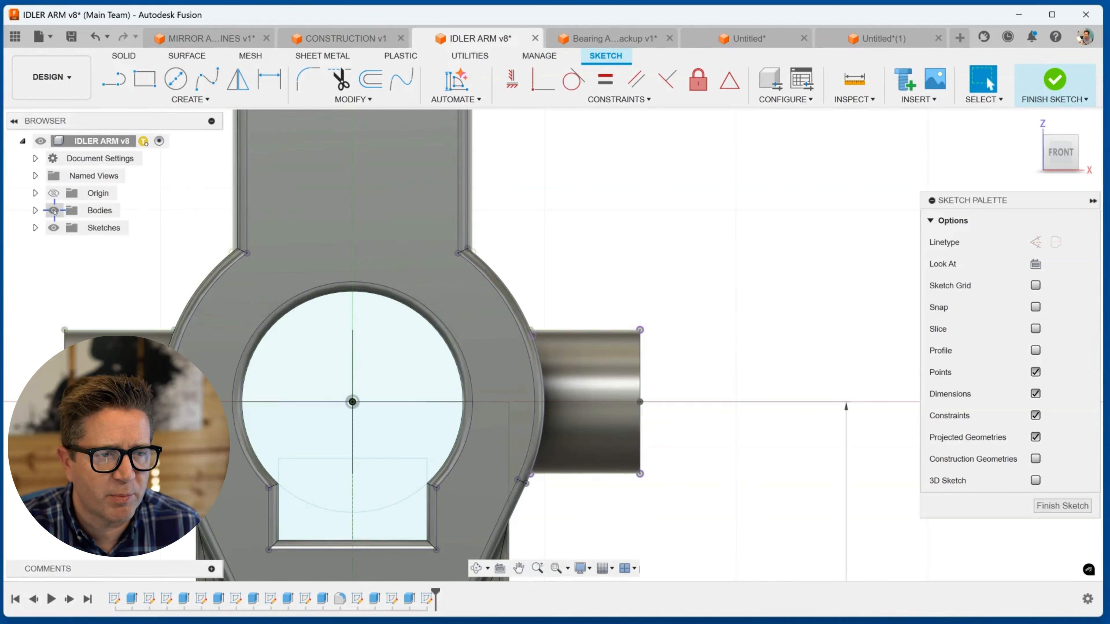
Hide the idler arm's bodies so only the sketch geometry is displayed.
click(53, 210)
scroll(686, 392, down, 5)
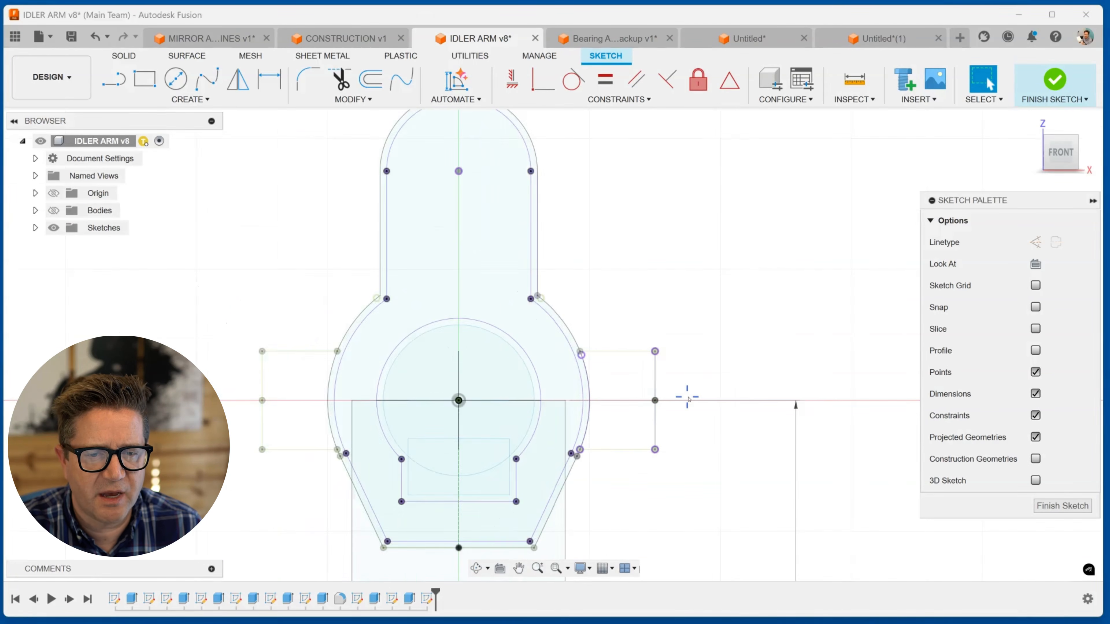
middle_drag(773, 315, 616, 312)
scroll(694, 343, down, 2)
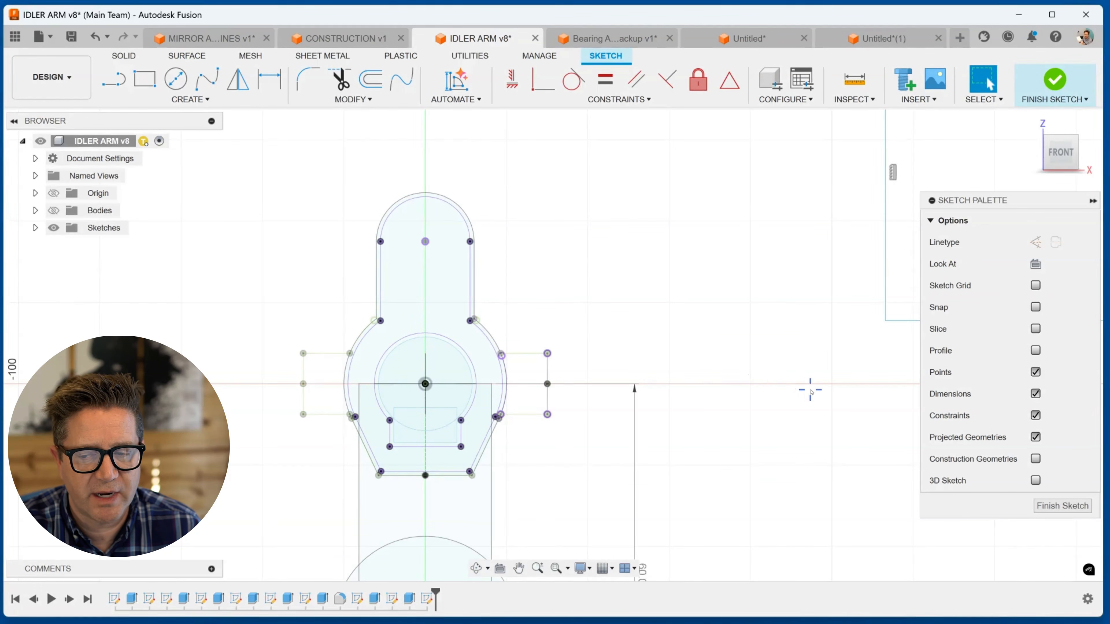
Toggle the display of projected geometries off and on to compare the arm's sketch with and without them.
click(1035, 438)
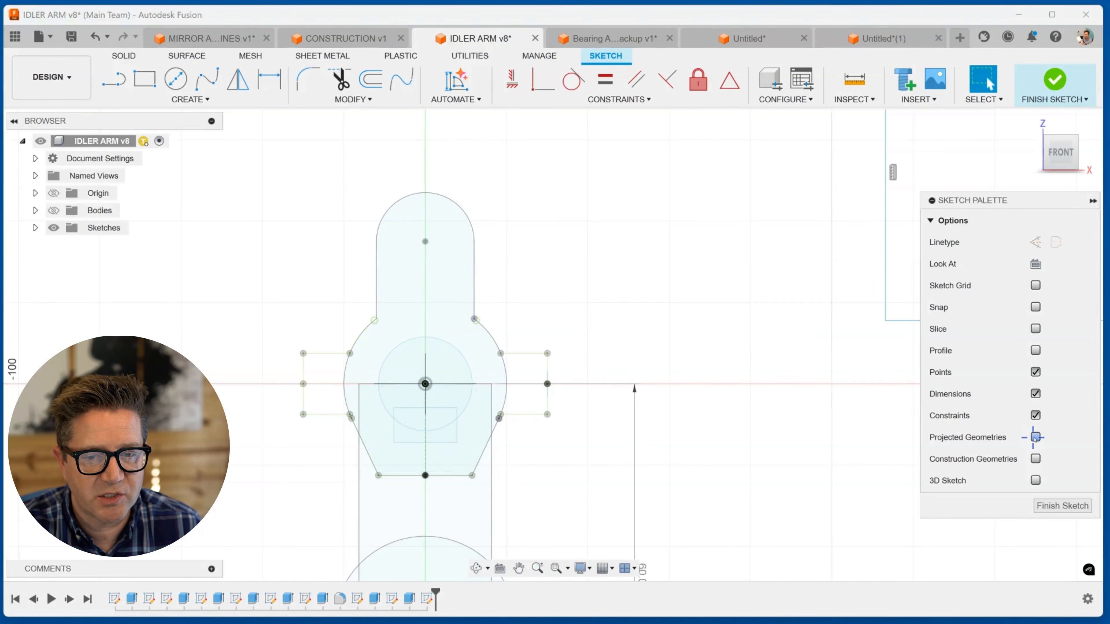
click(1034, 438)
click(1034, 437)
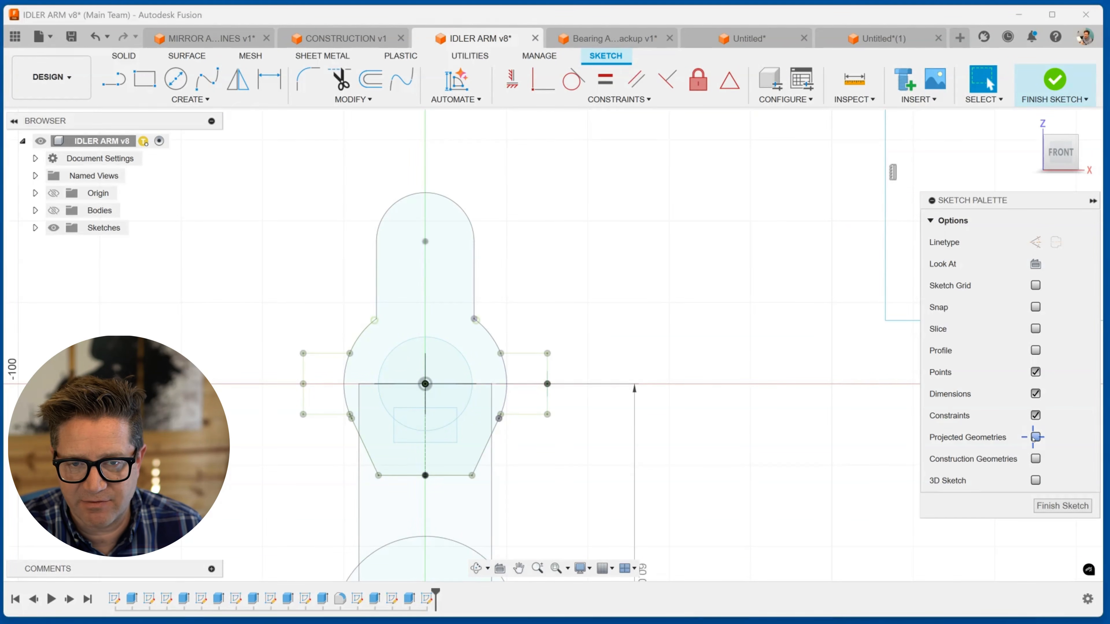
click(1035, 437)
Convert all four sides of the square to construction linetype.
scroll(830, 339, down, 4)
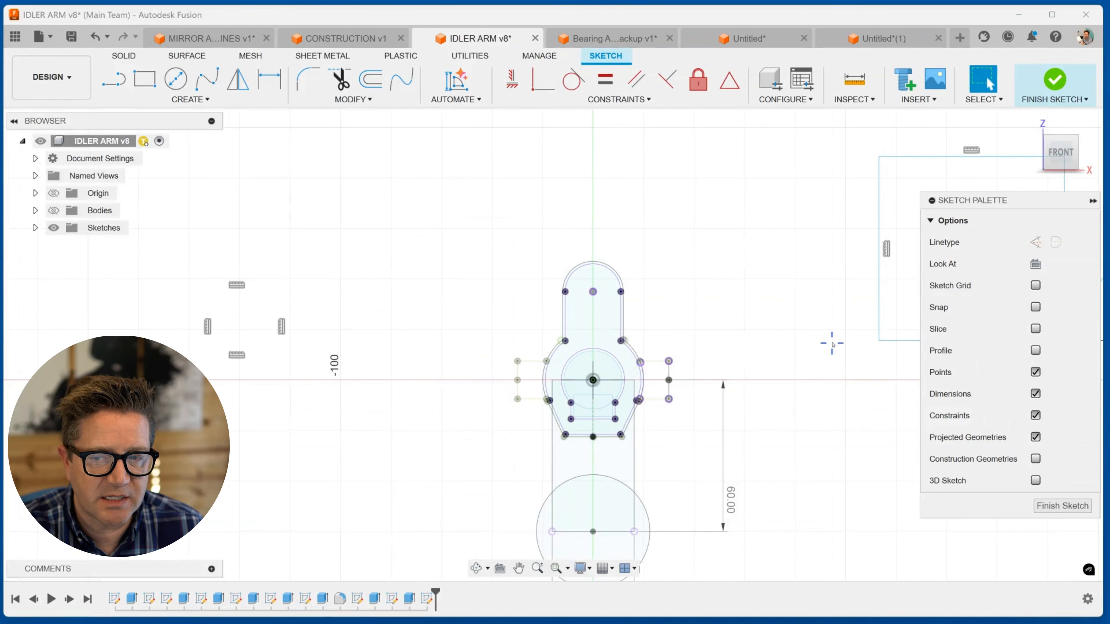
middle_drag(830, 339, 443, 363)
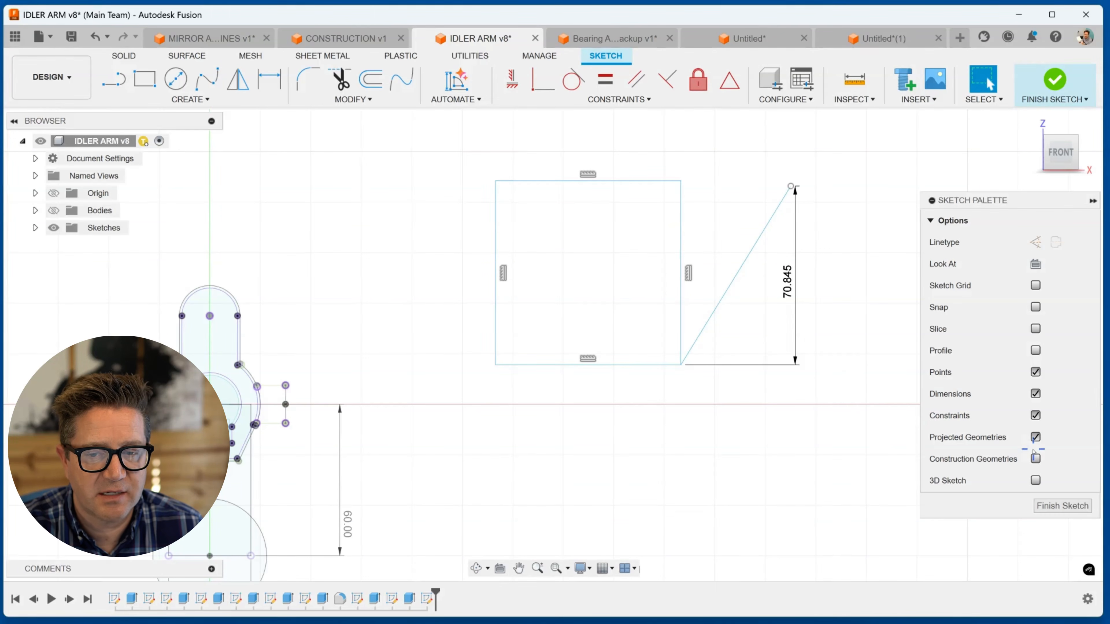
double_click(513, 181)
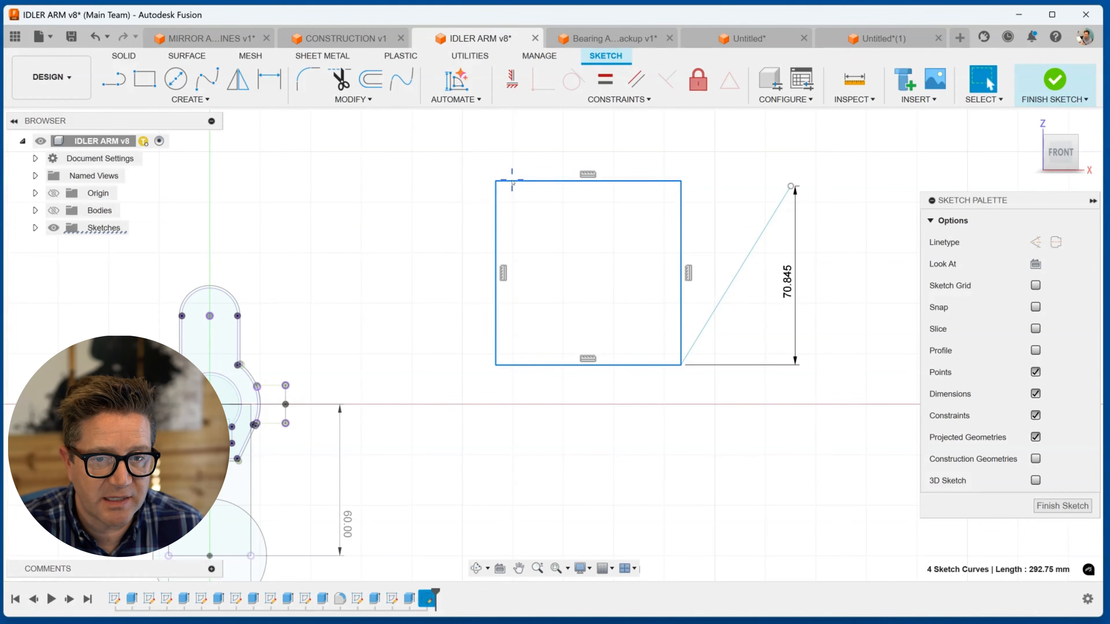
key(x)
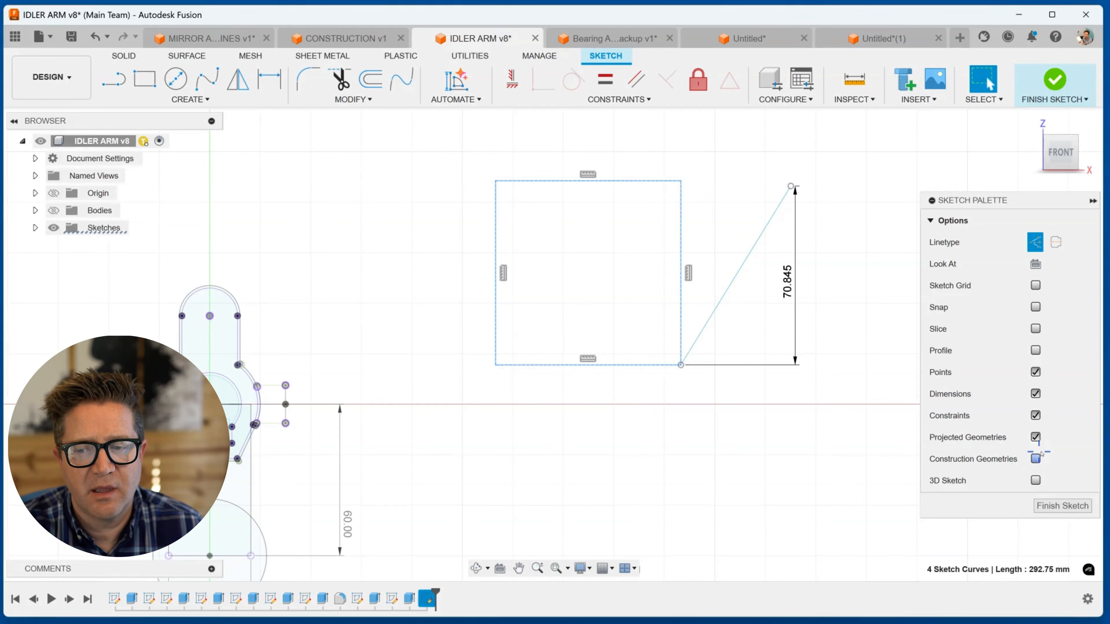
Toggle the display of construction geometries to compare the square hidden and shown, leaving the option on.
click(1037, 460)
click(1036, 460)
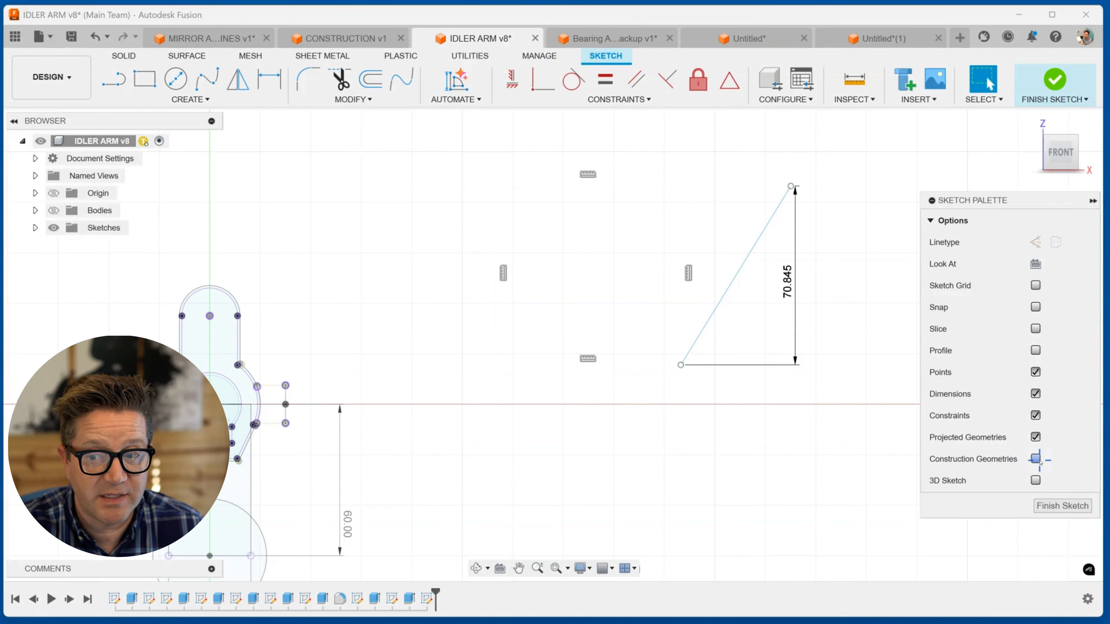
click(1036, 460)
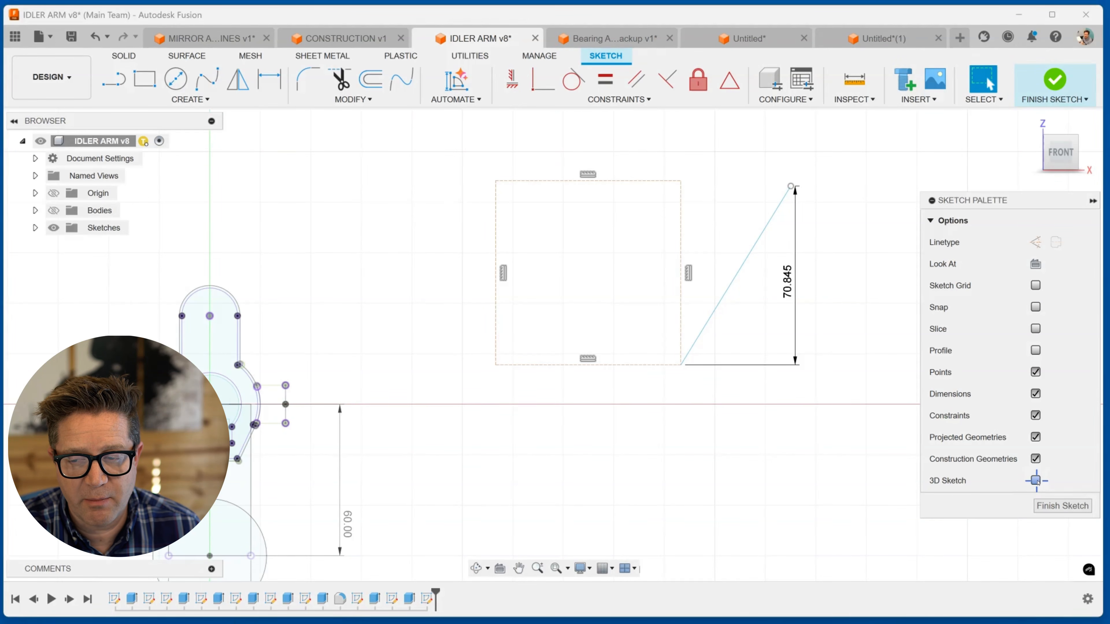
key(ctrl)
key(ctrl)
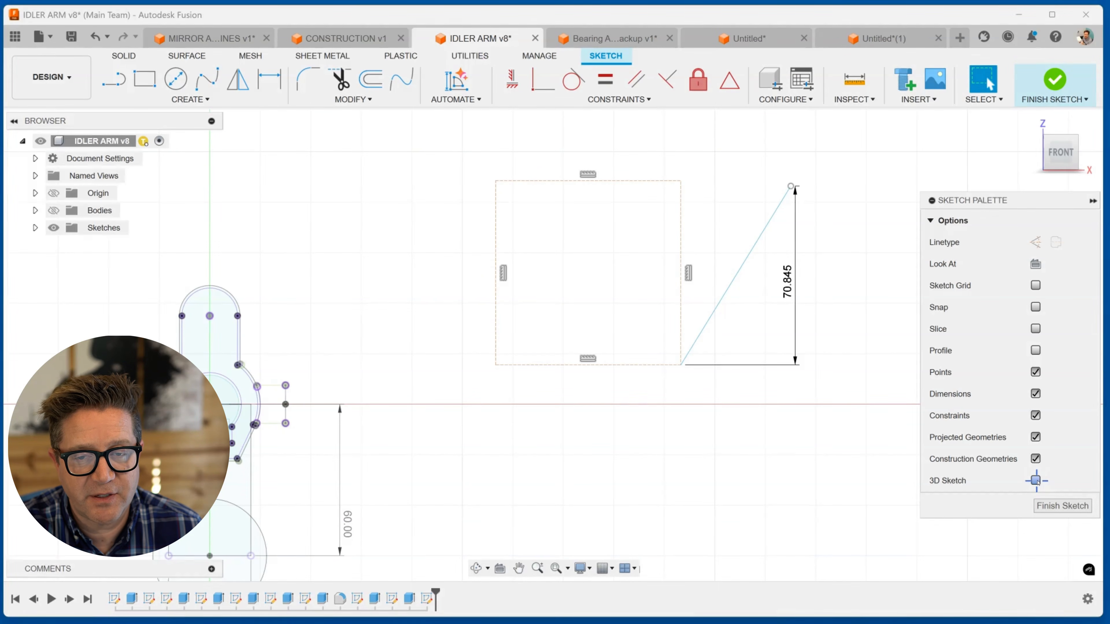
key(ctrl)
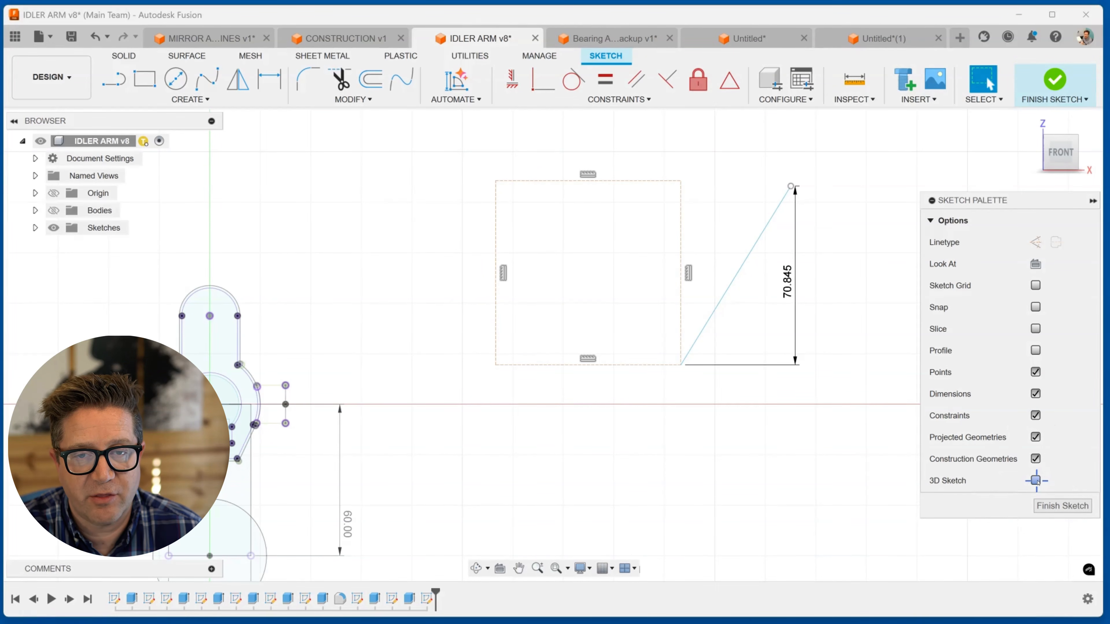